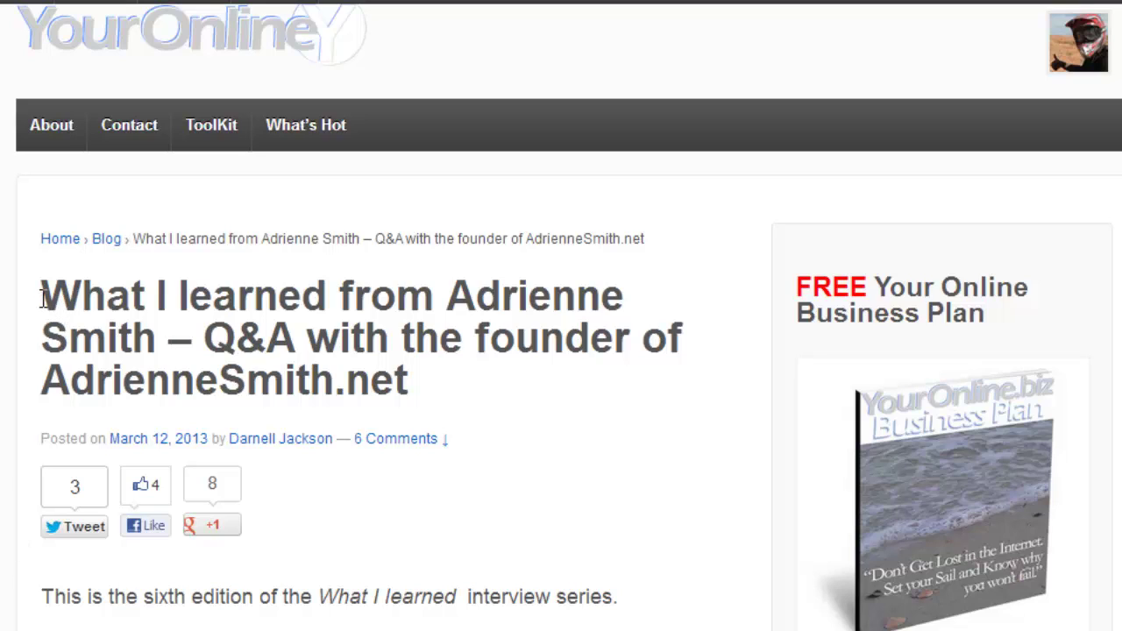
Read through the blog interview post from its title down to the quick stats about the featured founder's site.
drag(41, 298, 460, 377)
click(1049, 273)
scroll(561, 316, down, 8)
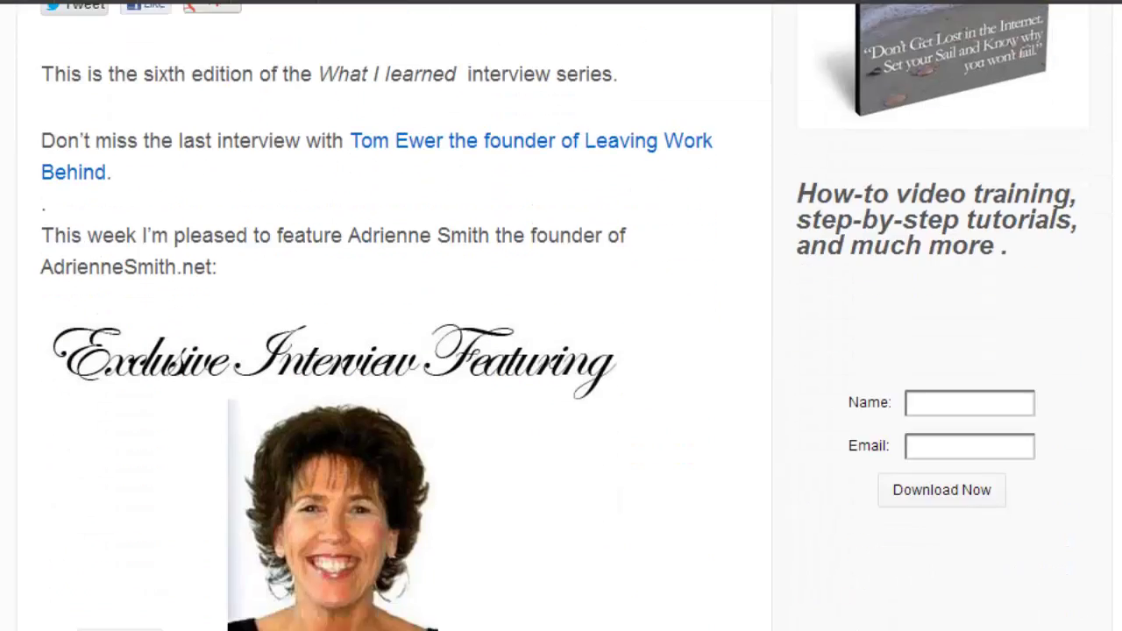
scroll(561, 315, down, 1)
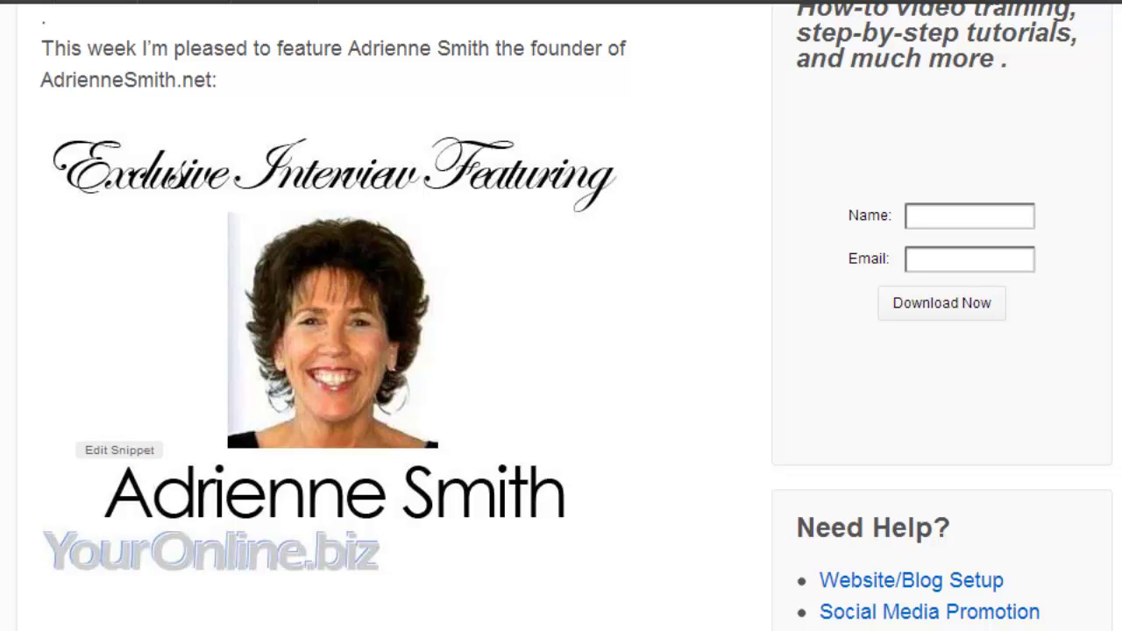
scroll(561, 315, down, 6)
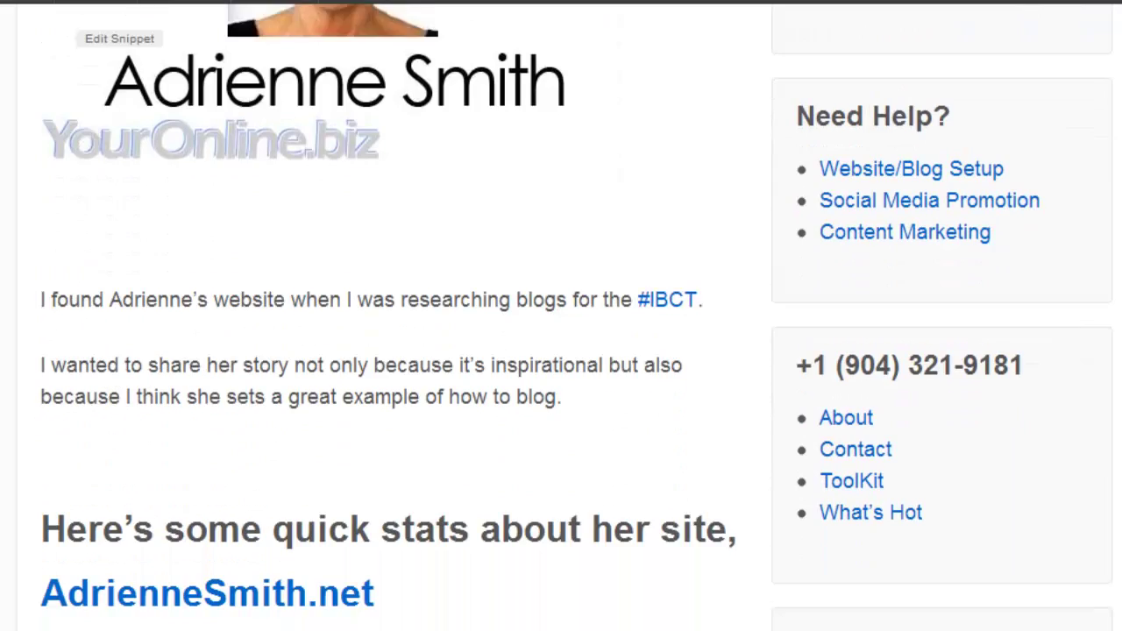
scroll(561, 316, down, 3)
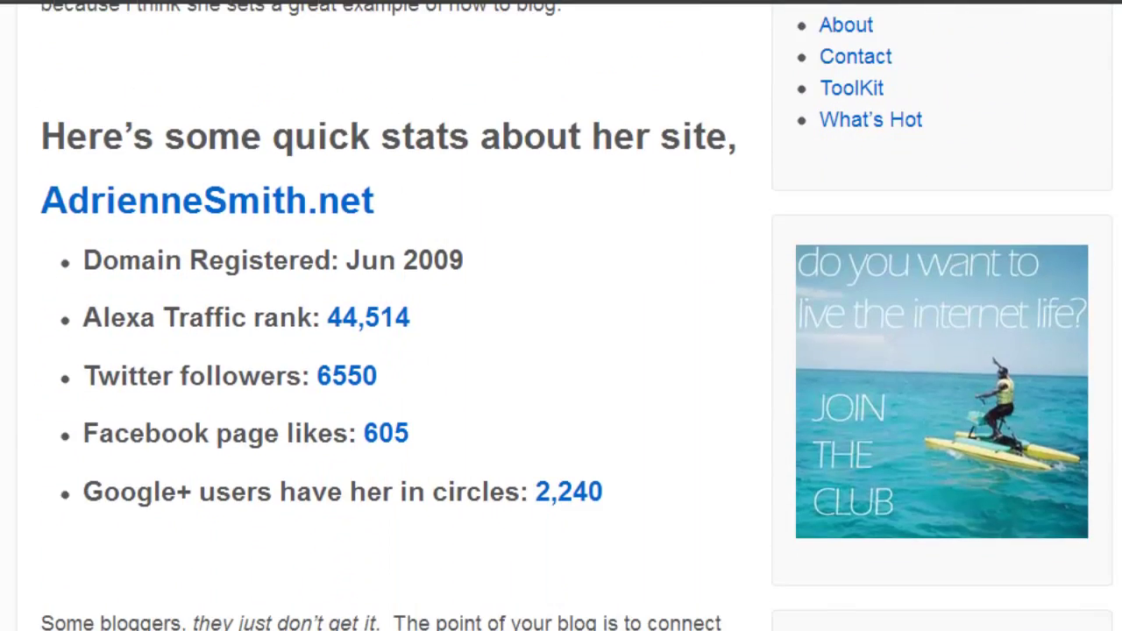
scroll(561, 315, down, 1)
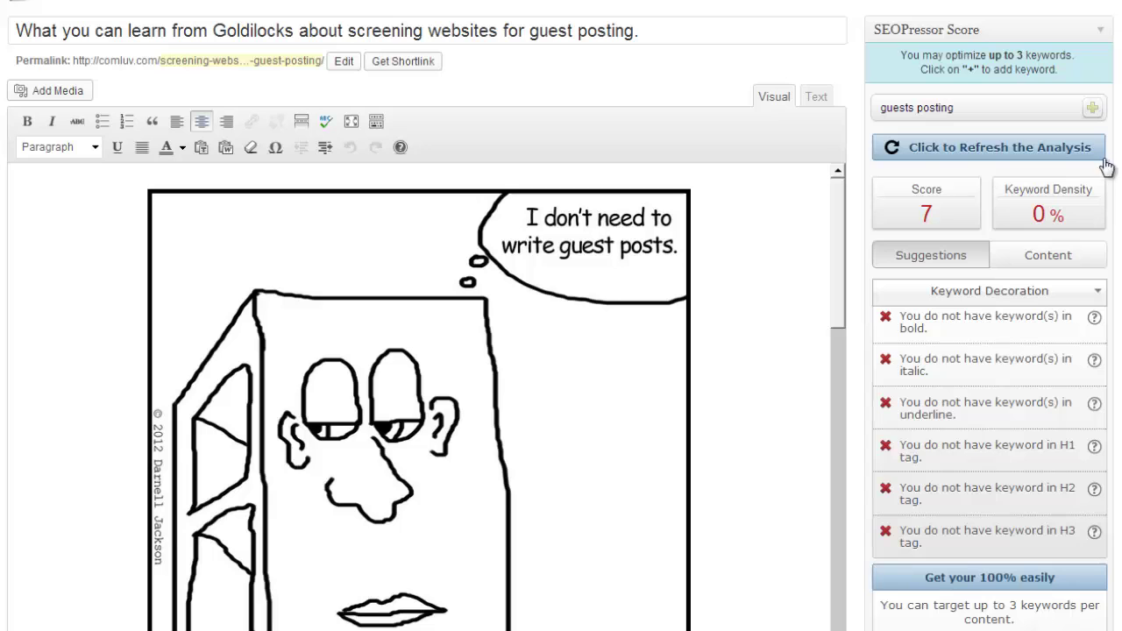
Open the general WordPress SEO by Yoast settings of the guest posting draft and check its focus keyword and SEO title.
scroll(1113, 318, down, 15)
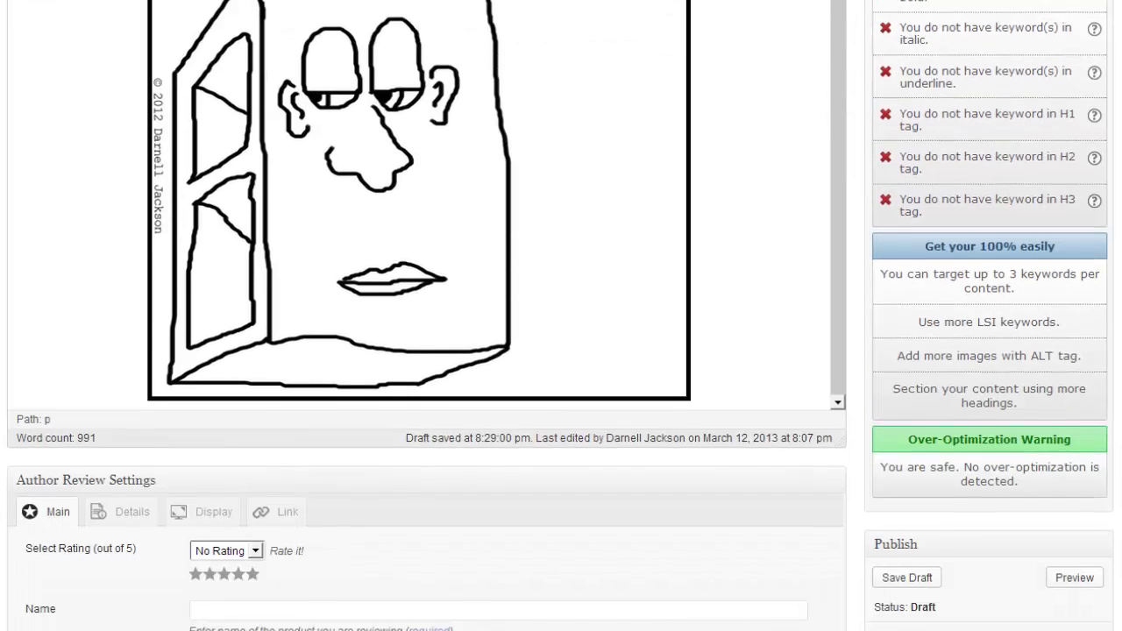
scroll(1112, 317, down, 4)
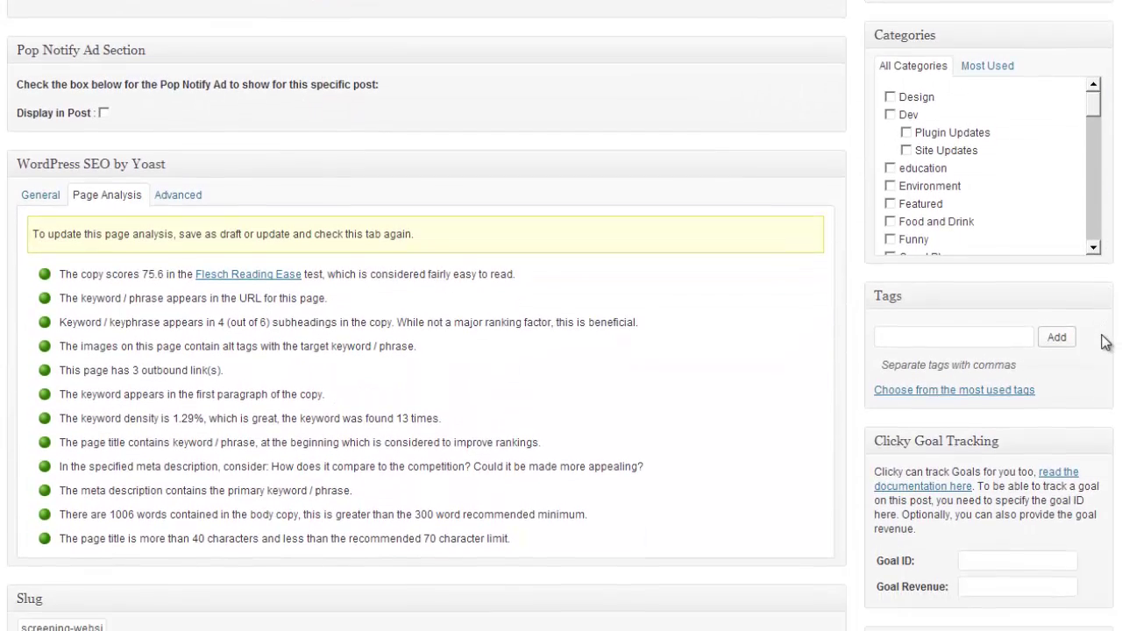
scroll(1102, 359, down, 1)
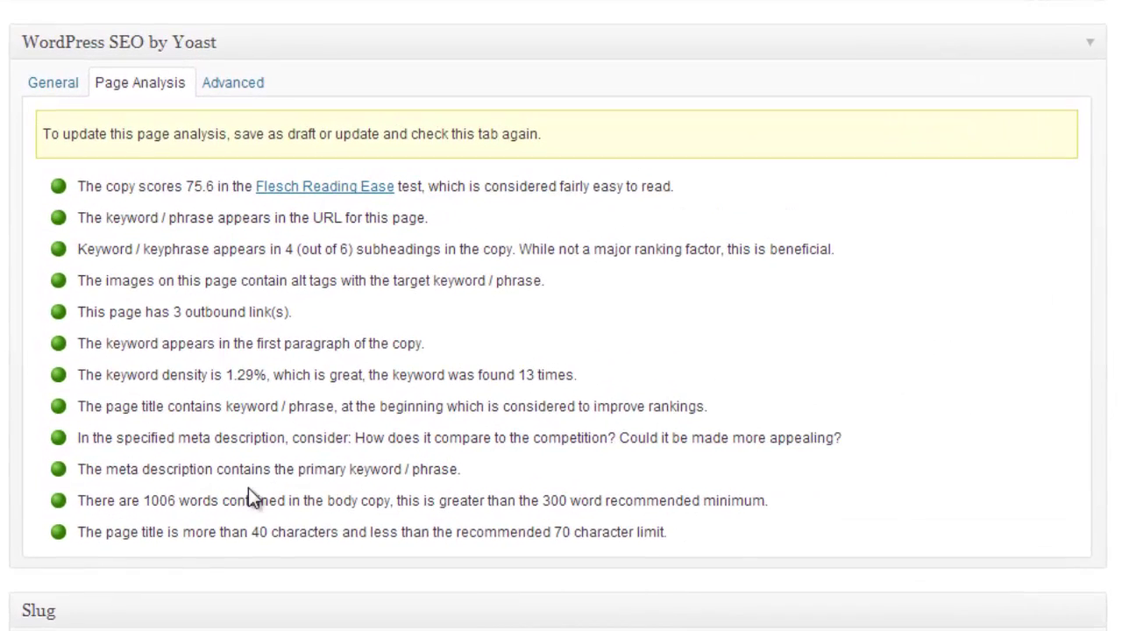
click(39, 88)
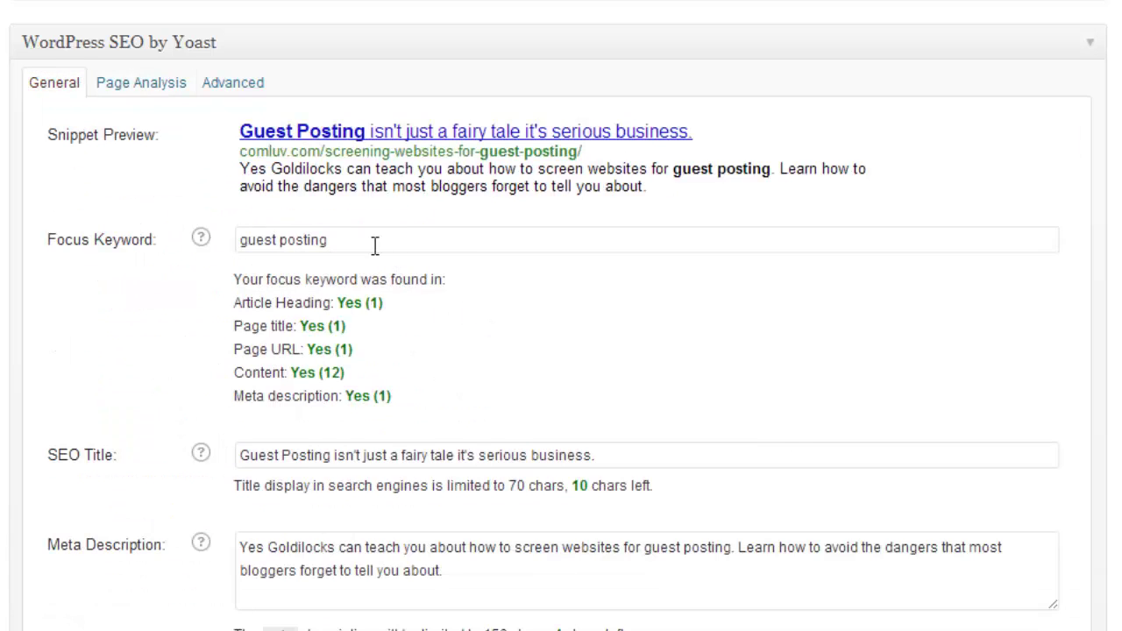
double_click(366, 237)
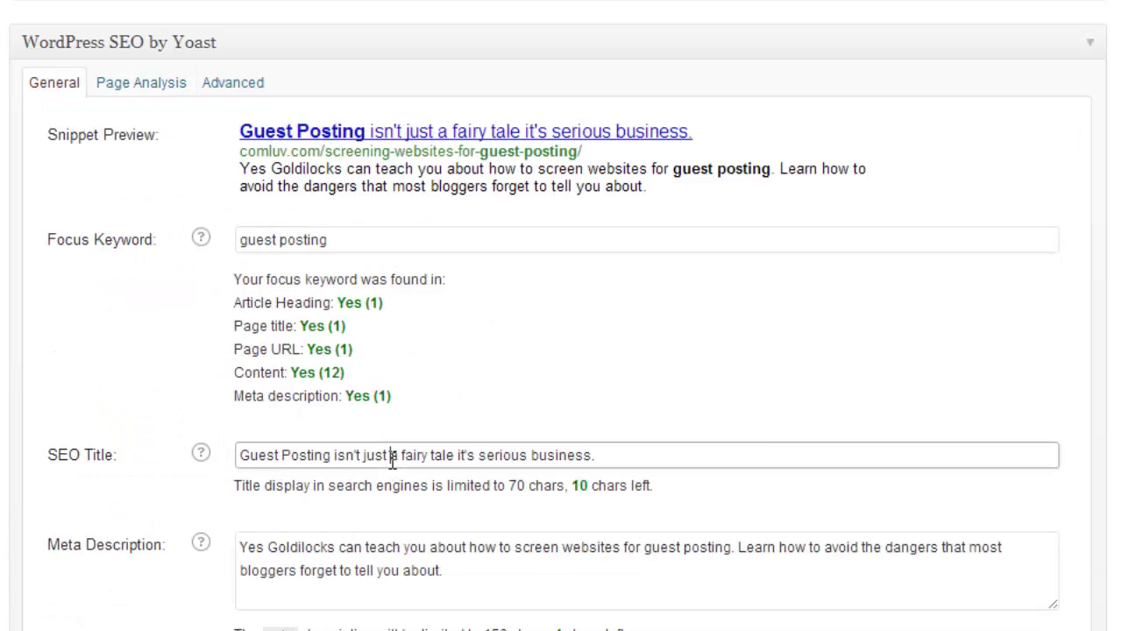
double_click(394, 457)
click(342, 240)
triple_click(258, 233)
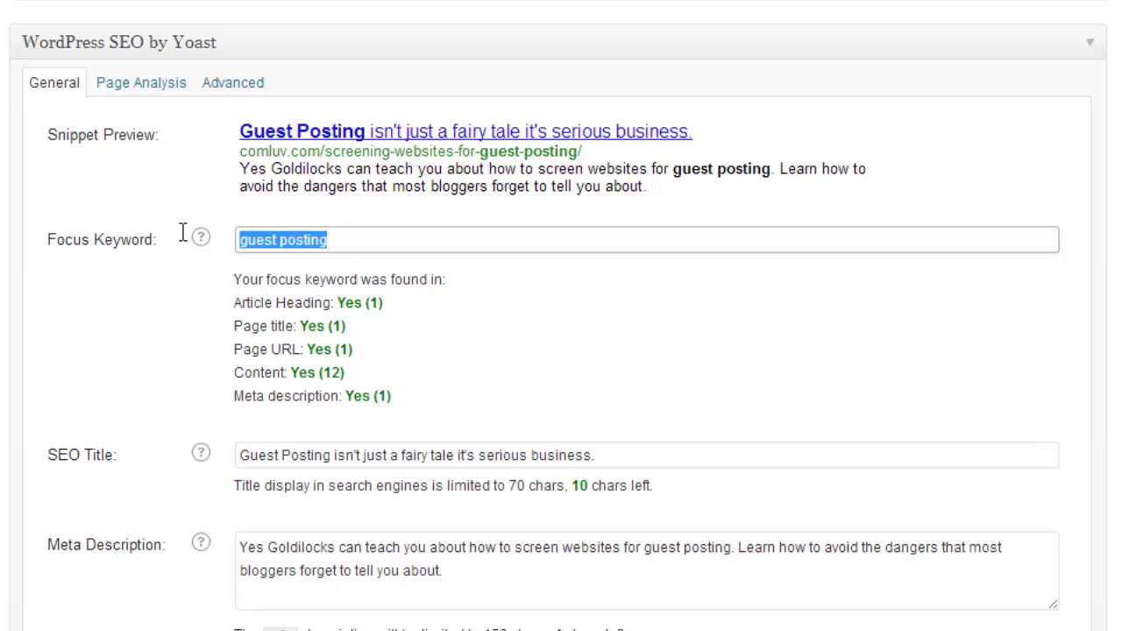
Review the full list of Yoast page analysis results for the draft.
click(155, 86)
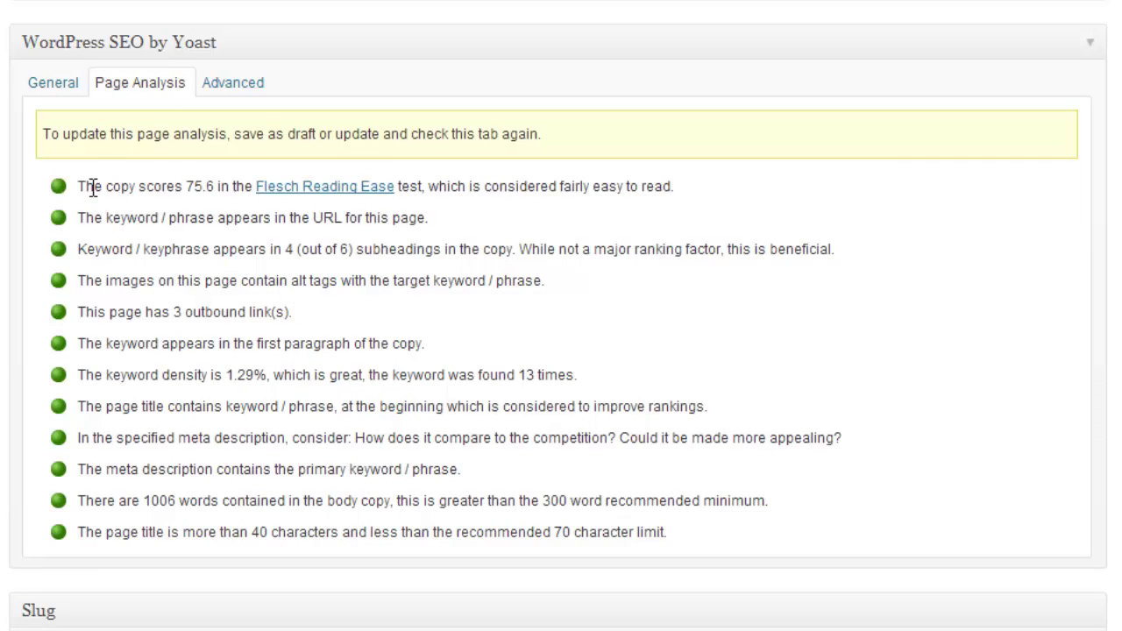
drag(80, 187, 673, 530)
click(659, 489)
Return to the SEOPressor Score box and examine its keyword decoration suggestions for bold, italic, underline and heading tags.
scroll(481, 449, up, 3)
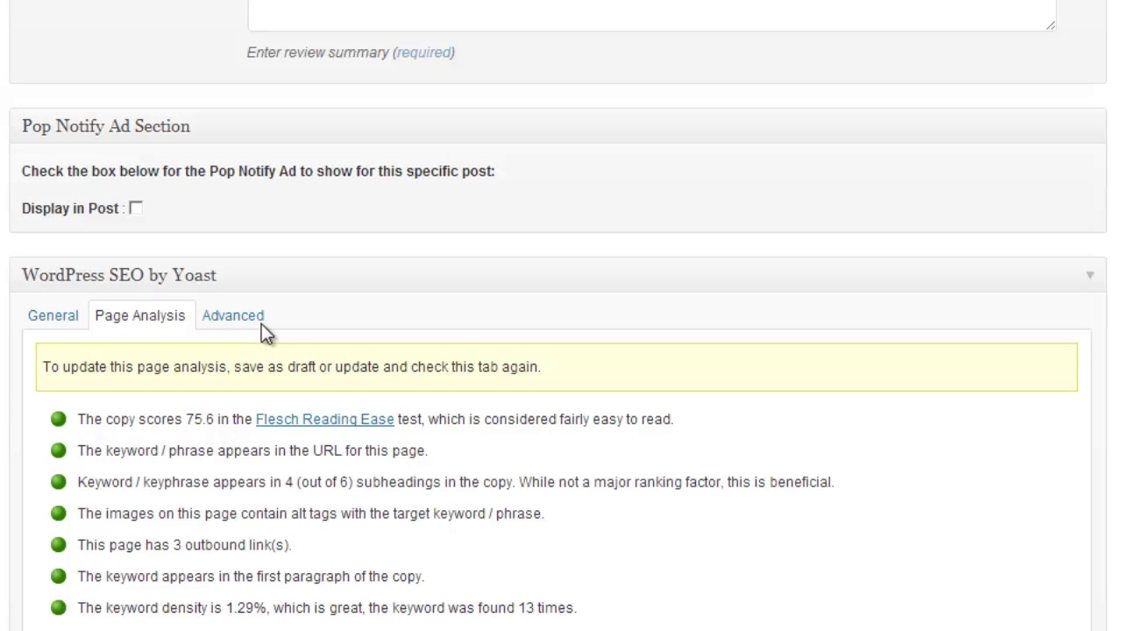
scroll(421, 316, up, 10)
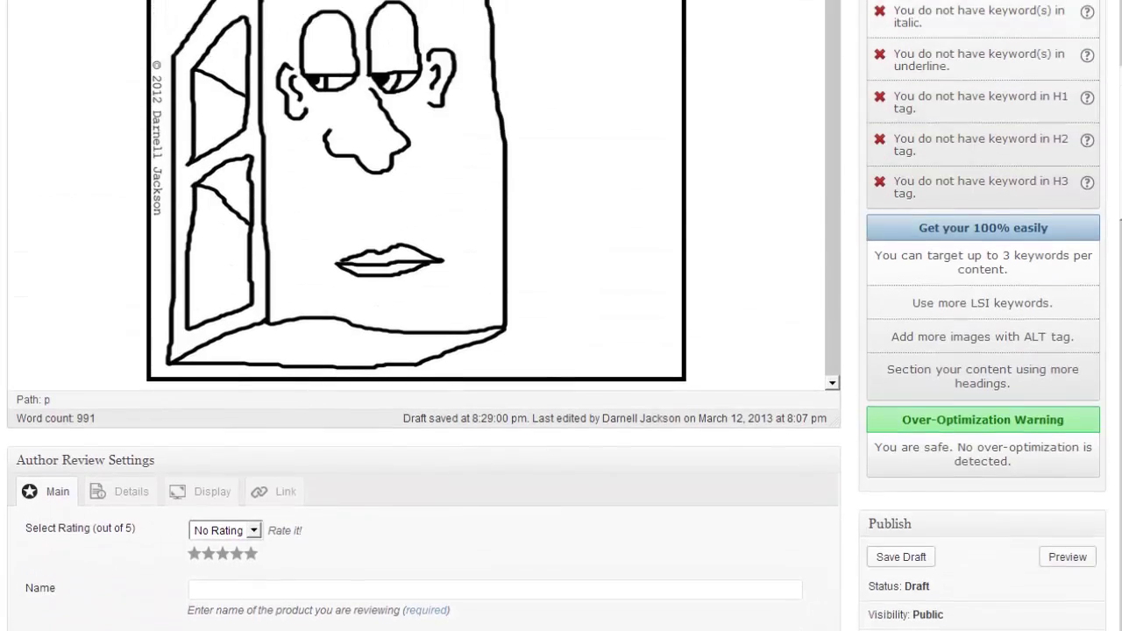
scroll(934, 58, up, 5)
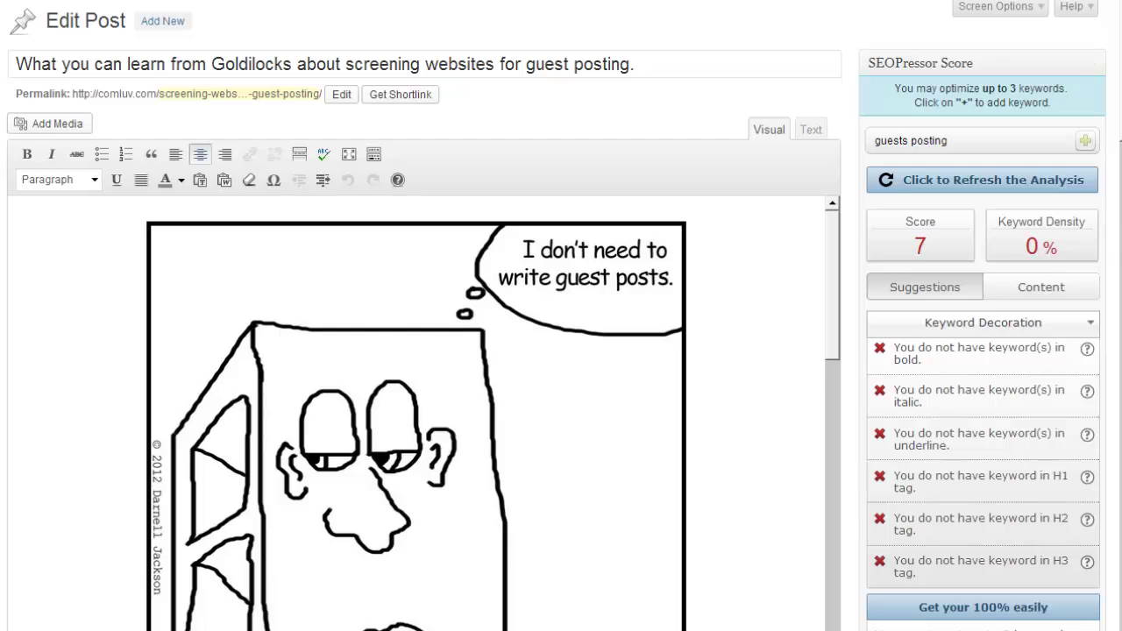
click(1086, 181)
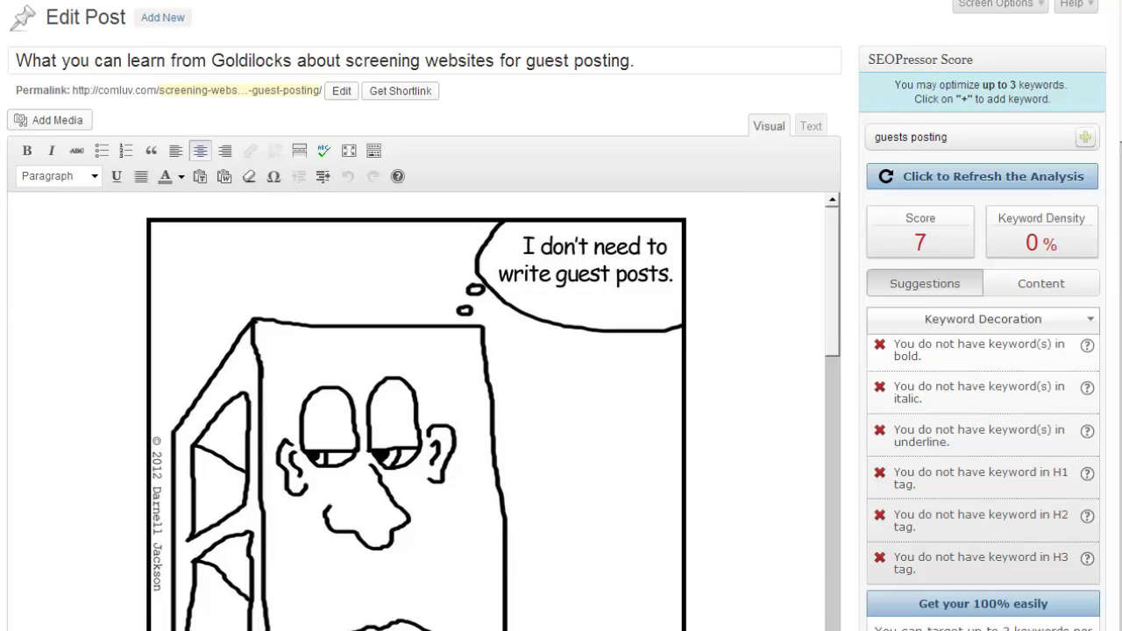
scroll(1105, 225, down, 1)
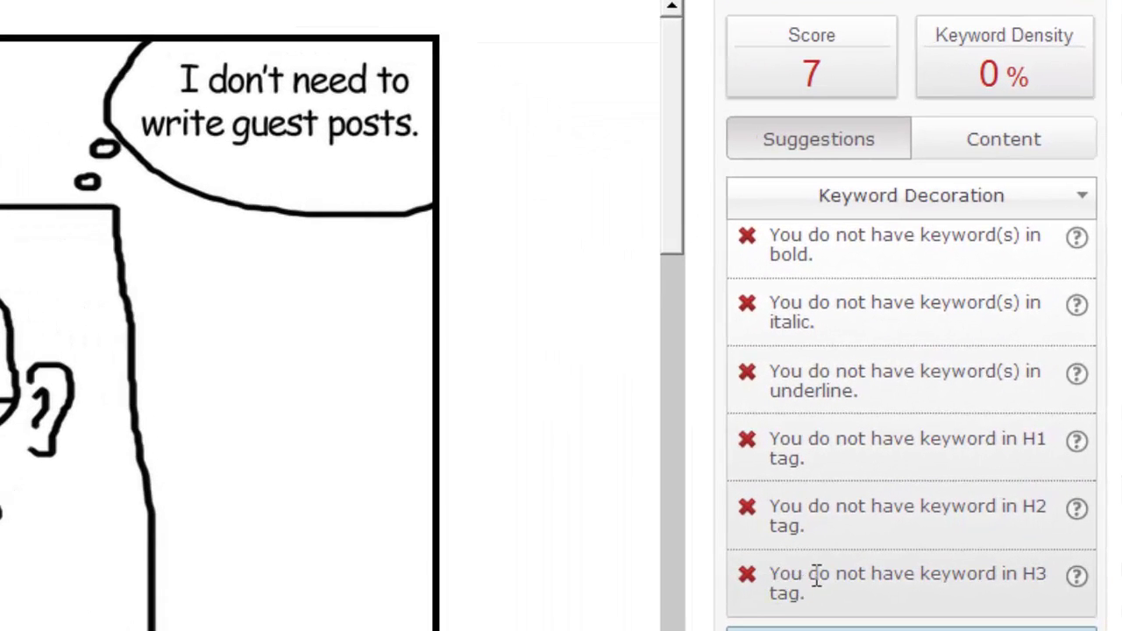
drag(772, 578, 1048, 593)
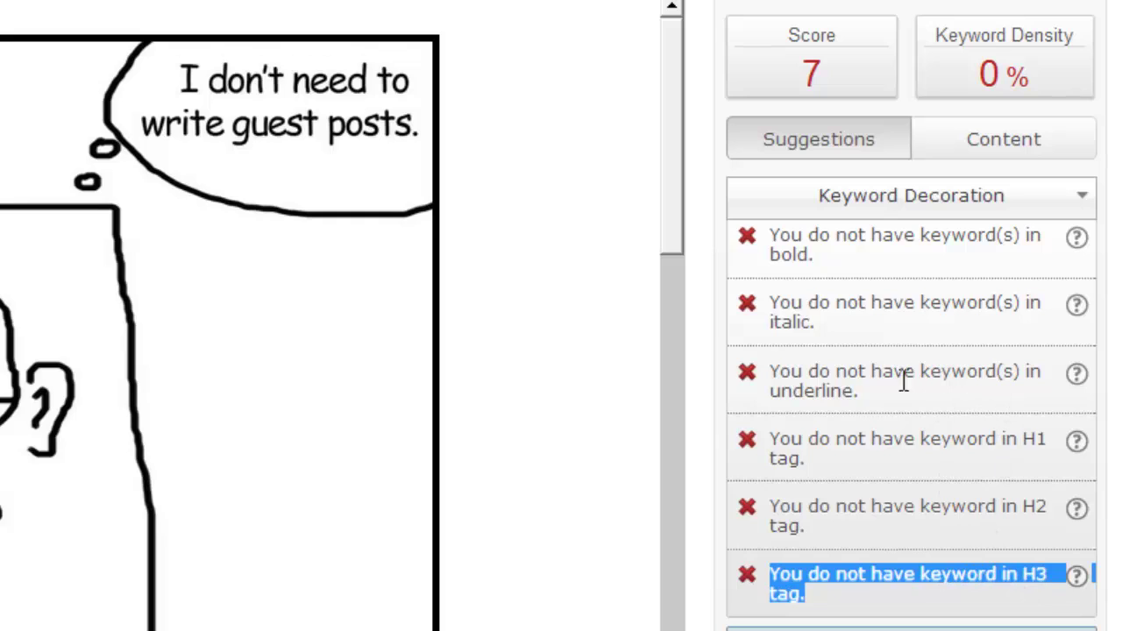
drag(779, 372, 868, 393)
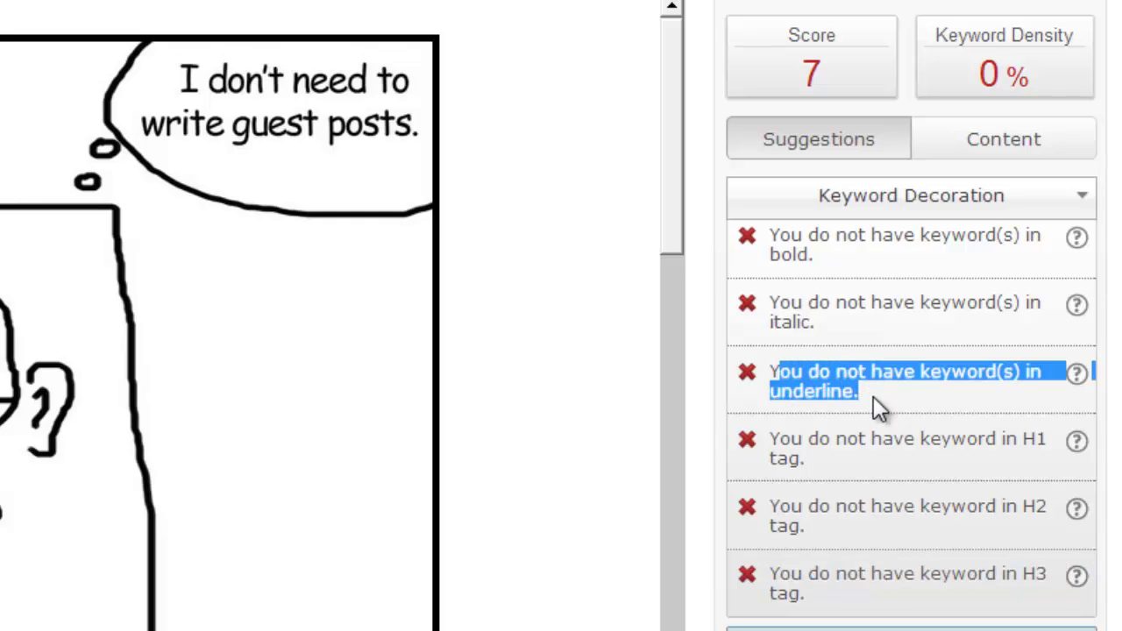
click(921, 303)
drag(922, 303, 876, 275)
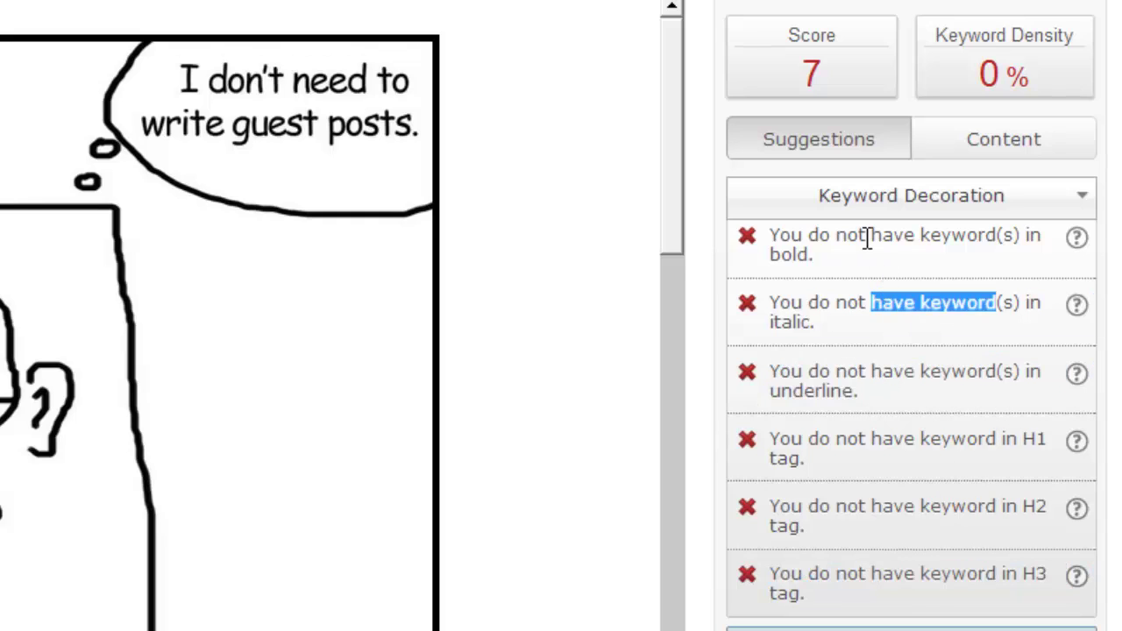
click(867, 238)
Show the SEOPressor suggestions for URL, check the internal link item, and switch to the Content suggestions.
click(1077, 214)
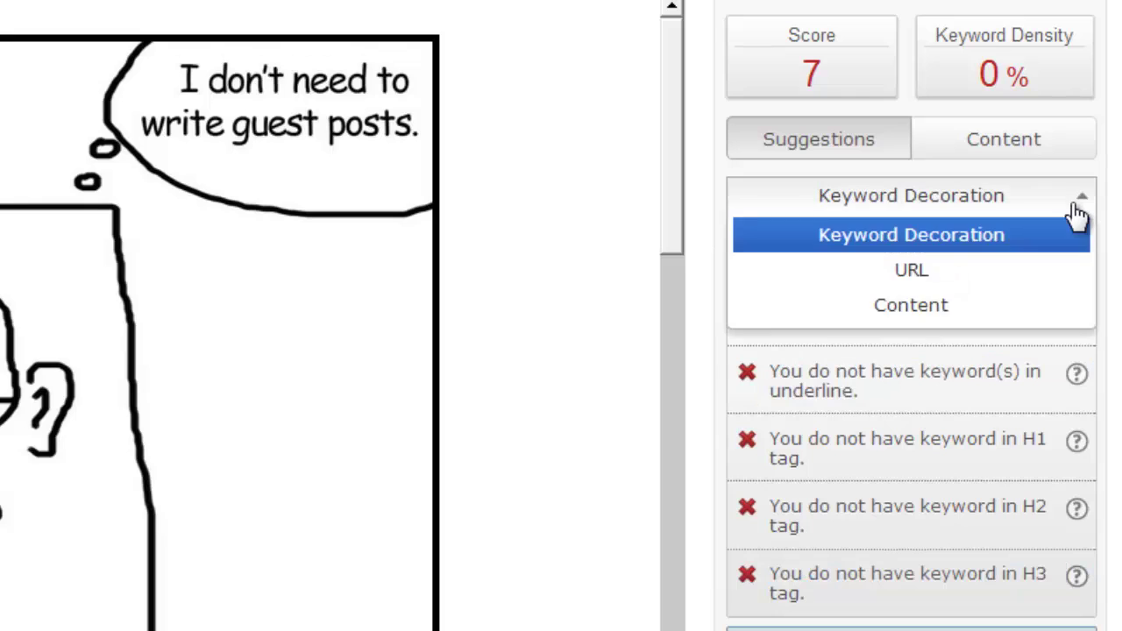
click(976, 280)
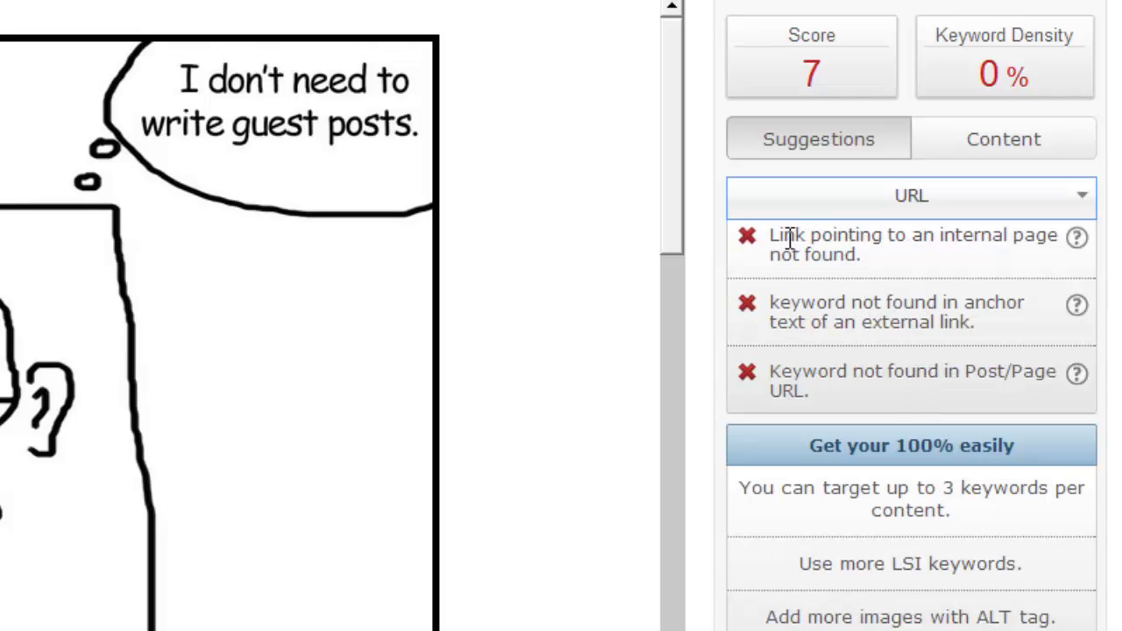
drag(772, 235, 872, 253)
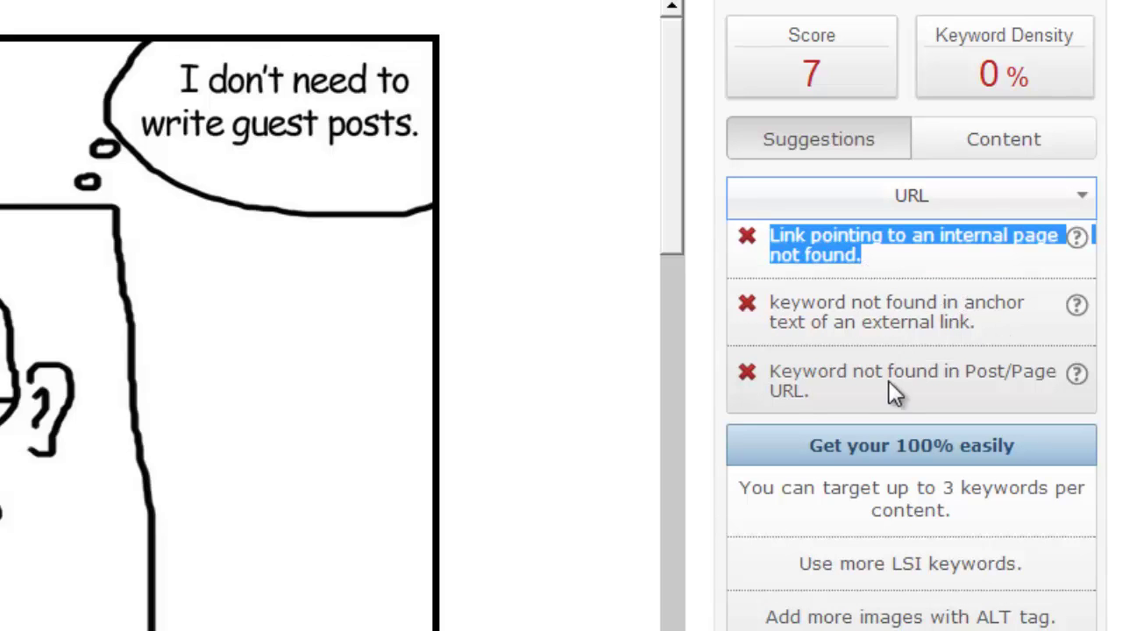
click(989, 210)
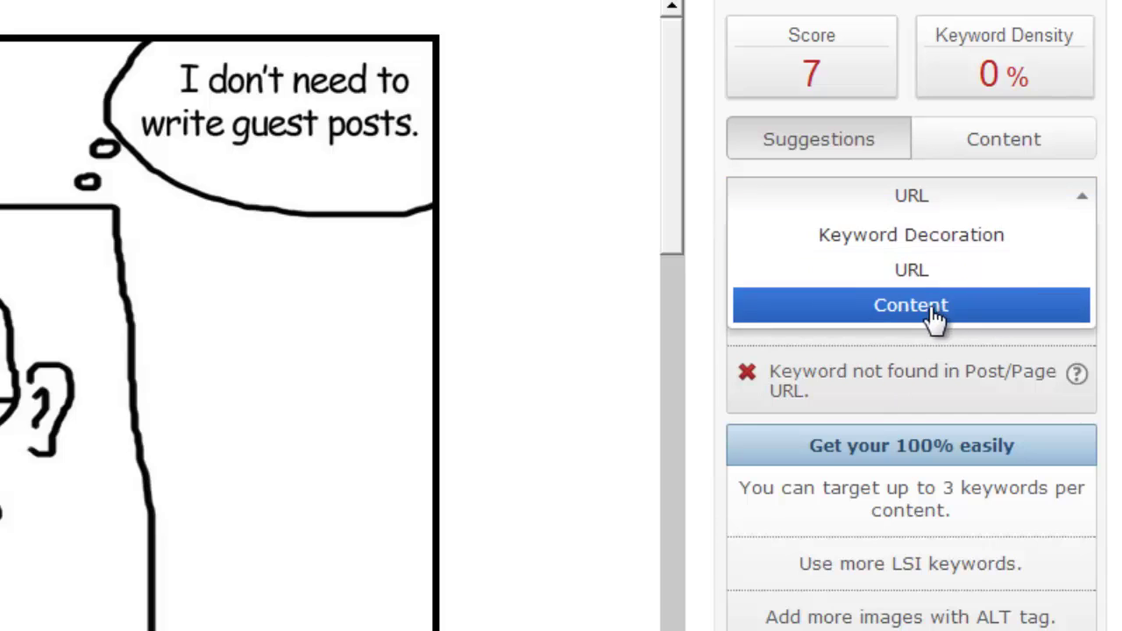
click(983, 318)
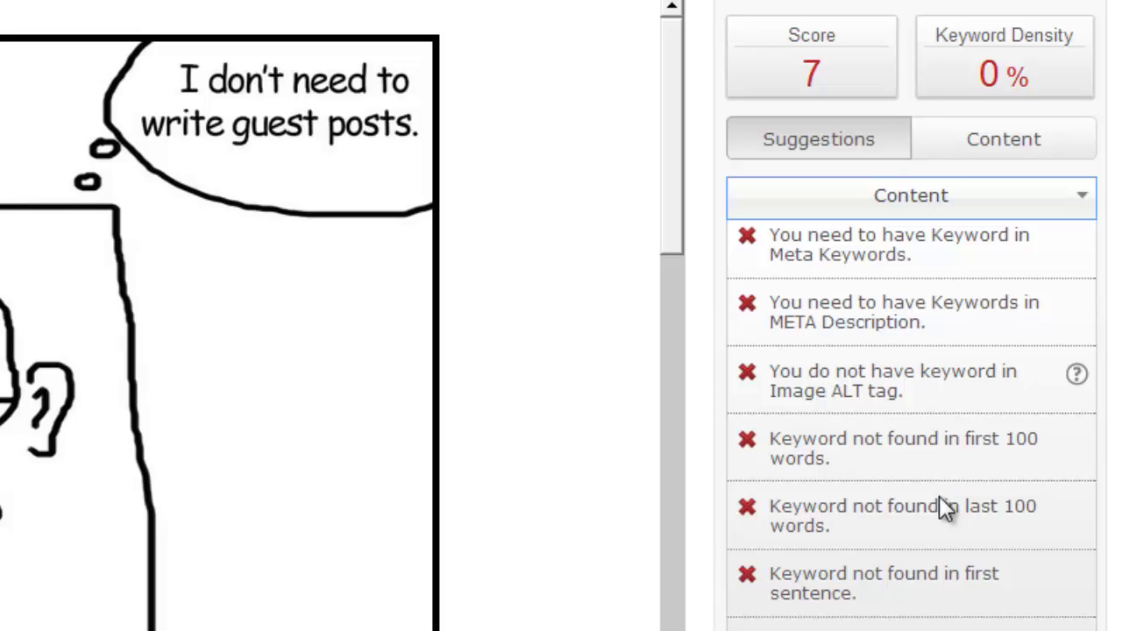
Switch the SEOPressor suggestions back to URL and check the post's score.
click(991, 199)
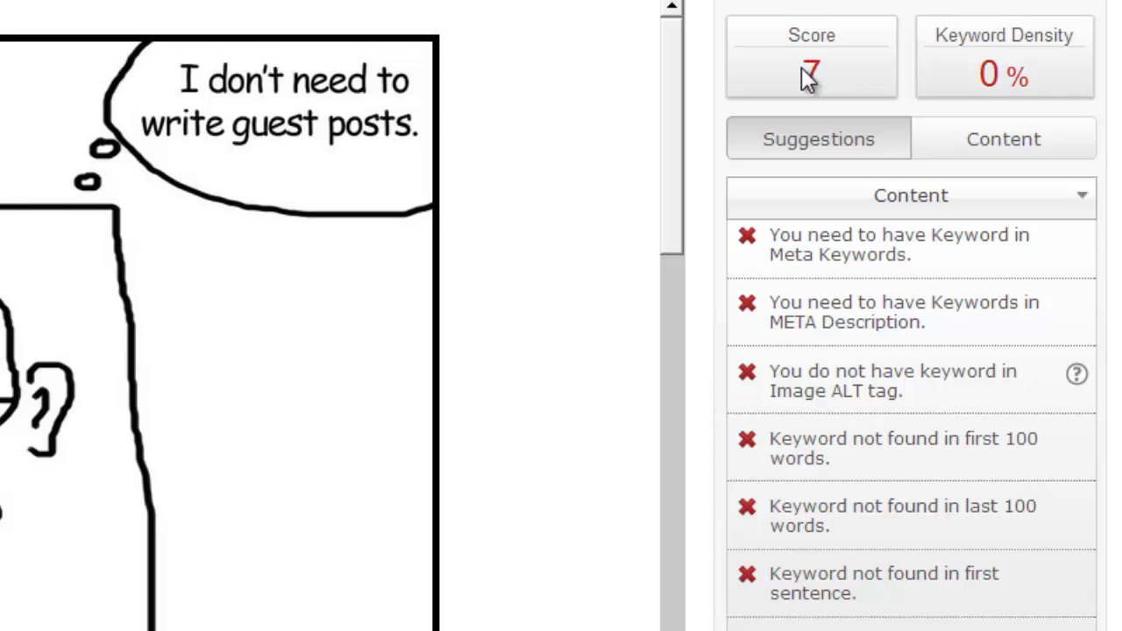
click(842, 59)
click(997, 213)
key(Return)
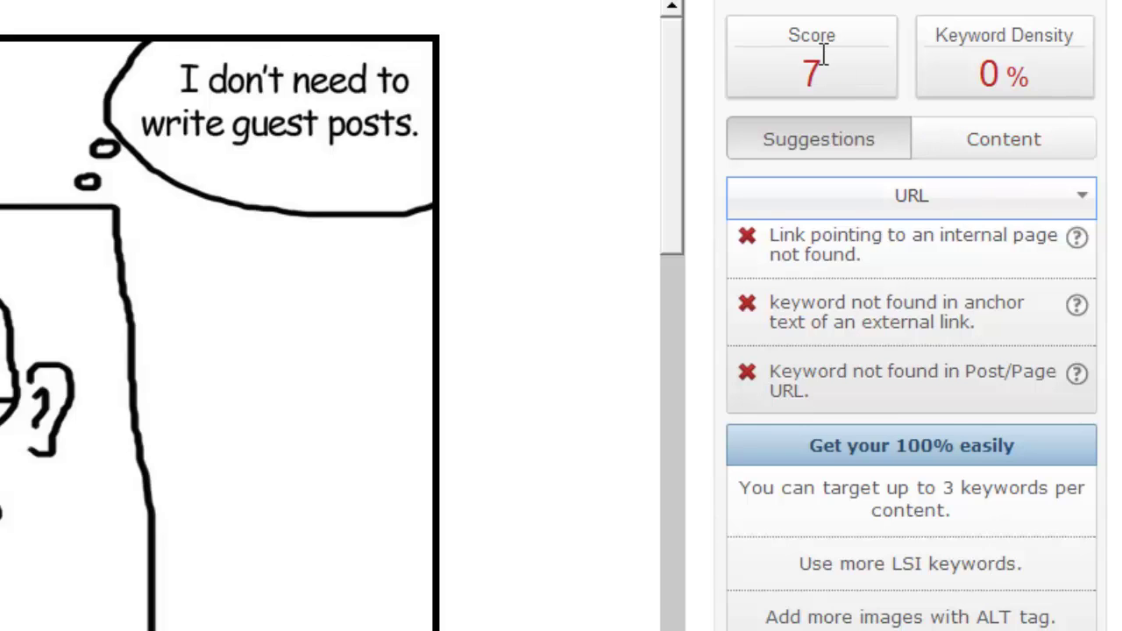
drag(823, 63, 799, 64)
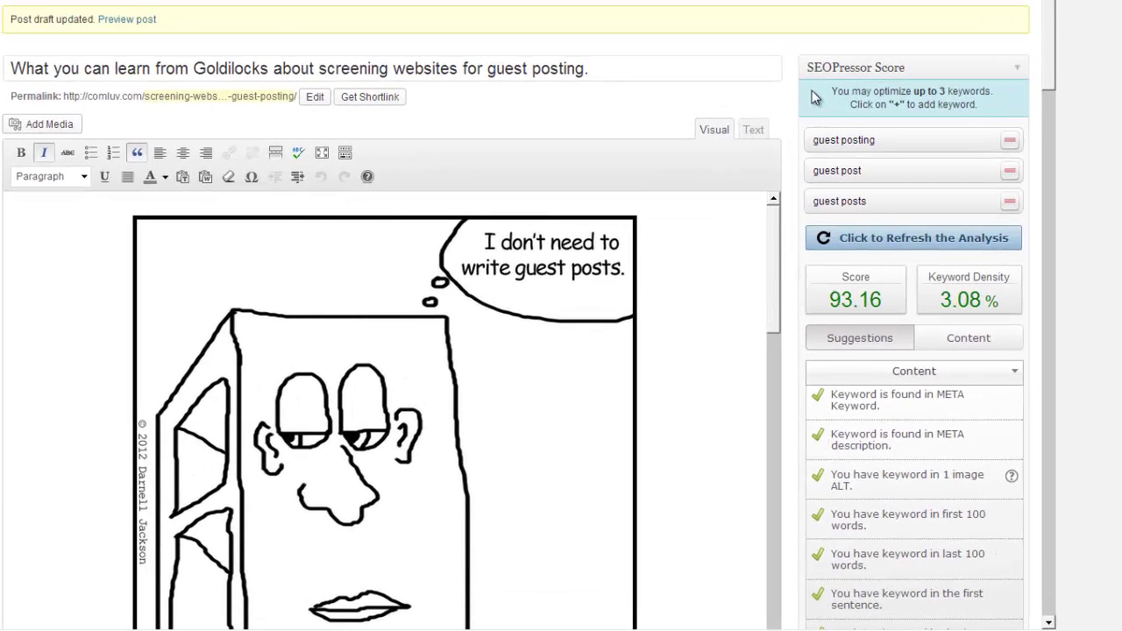
Check the optimized draft's SEOPressor score and three-keyword allowance, and compare them with Yoast's focus keyword.
double_click(848, 294)
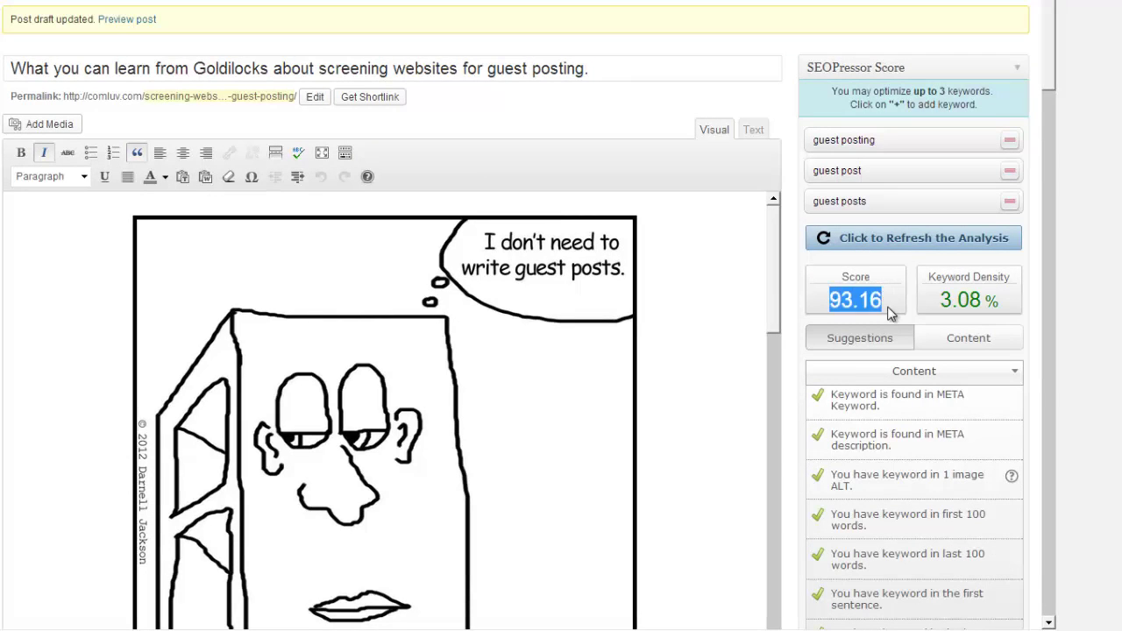
click(819, 49)
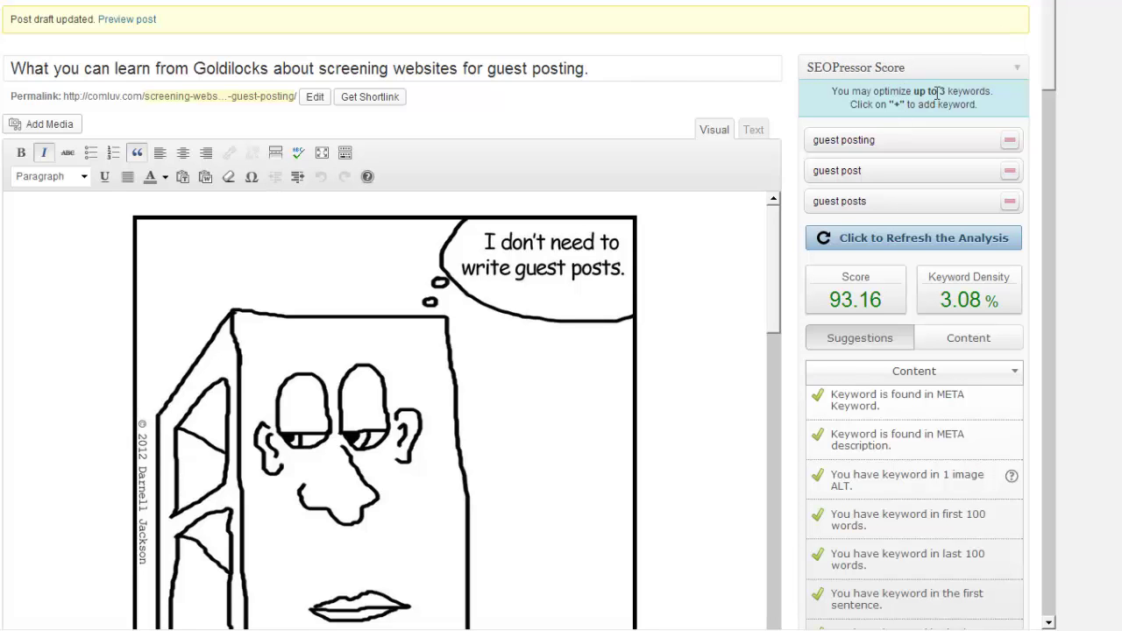
drag(941, 91, 993, 91)
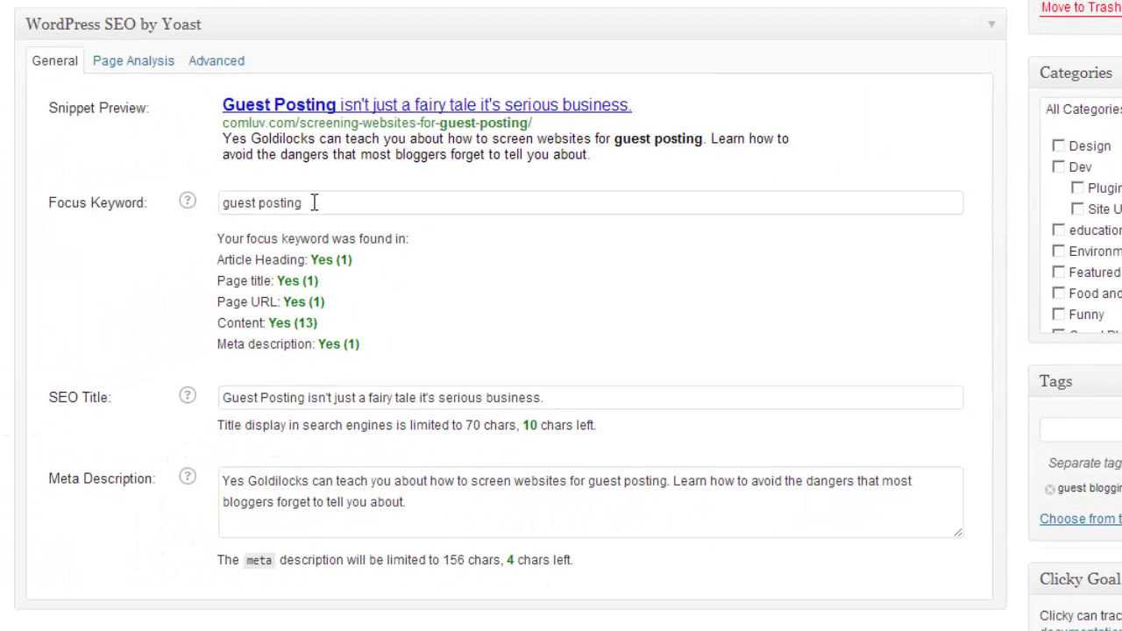
drag(313, 206, 140, 193)
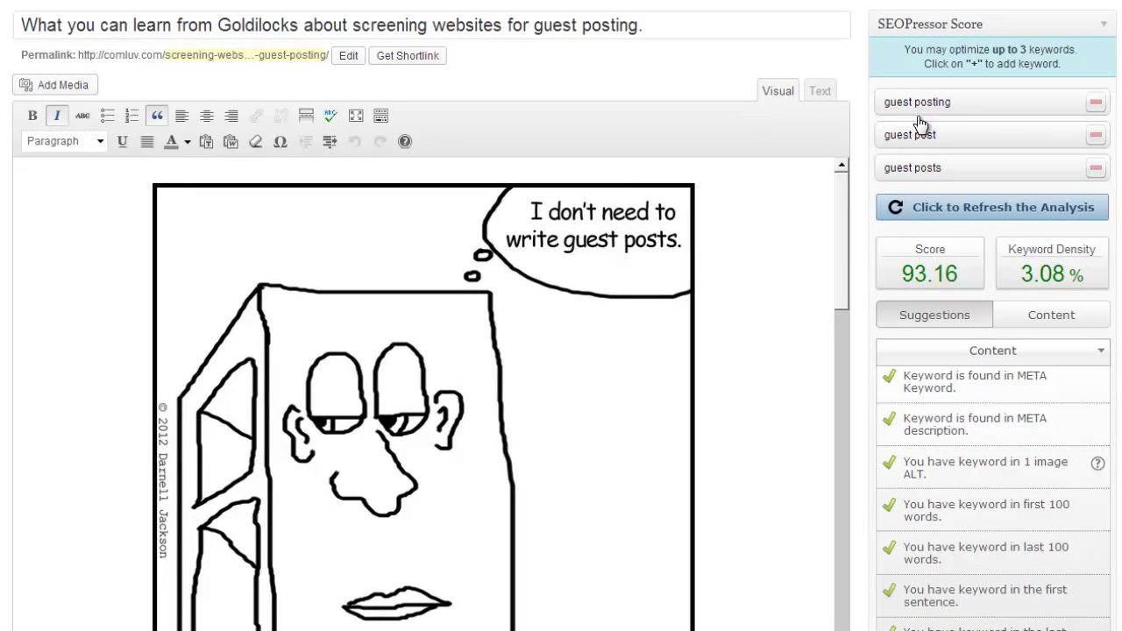
Examine how the guest posting keywords are used in the opening paragraphs of the post body.
click(751, 219)
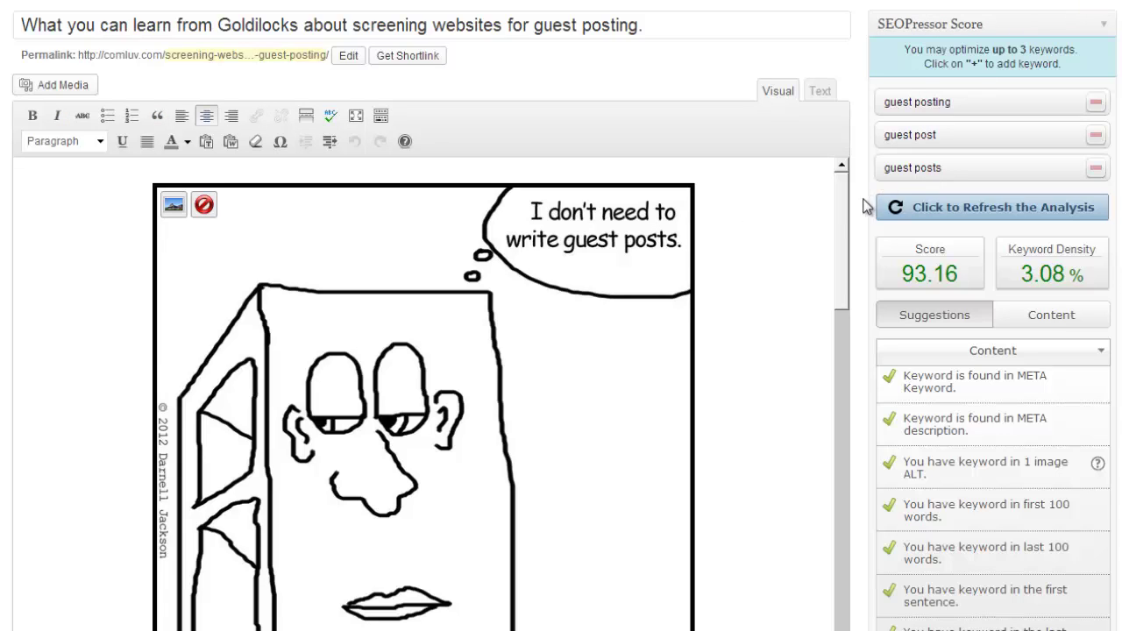
drag(837, 181, 814, 261)
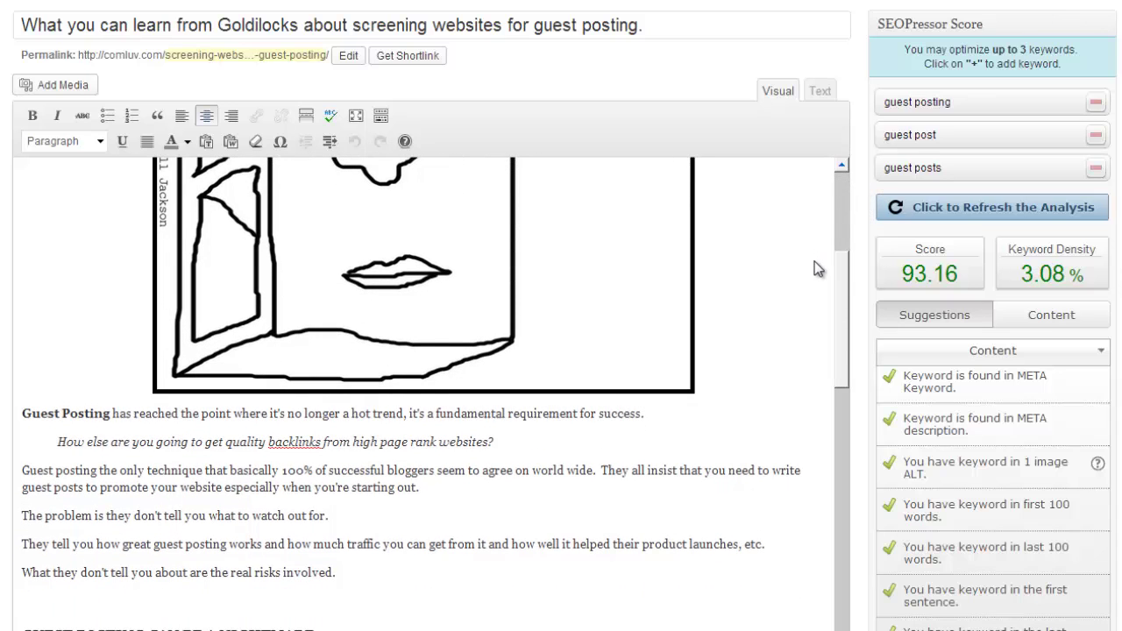
scroll(815, 261, down, 1)
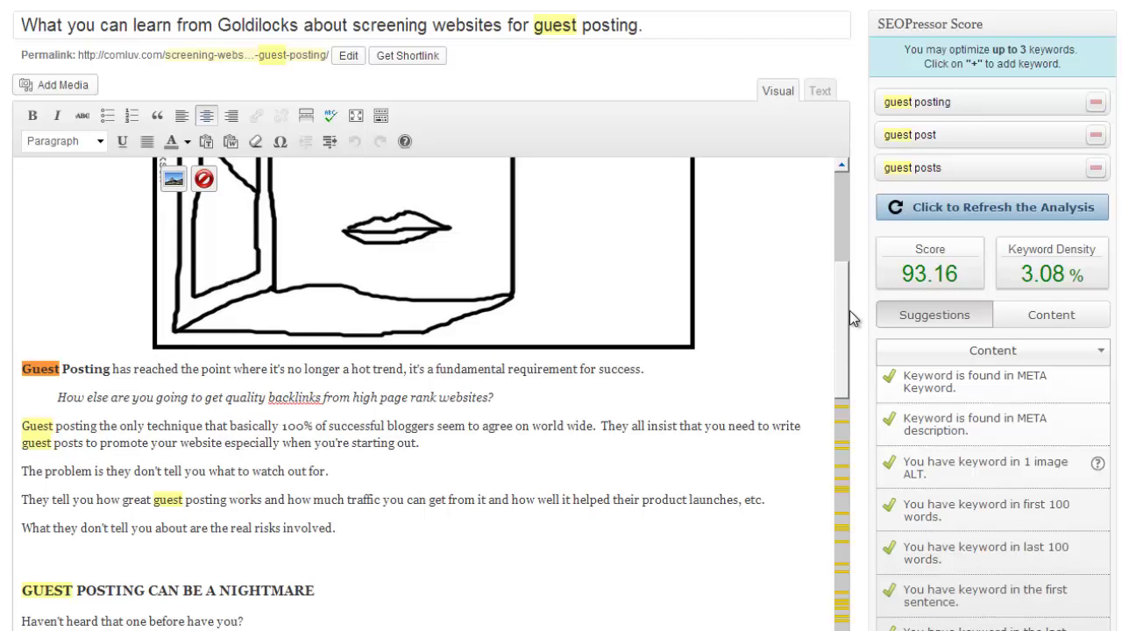
Show the Keyword Decoration suggestions in SEOPressor and check the H3 tag item.
drag(841, 300, 833, 329)
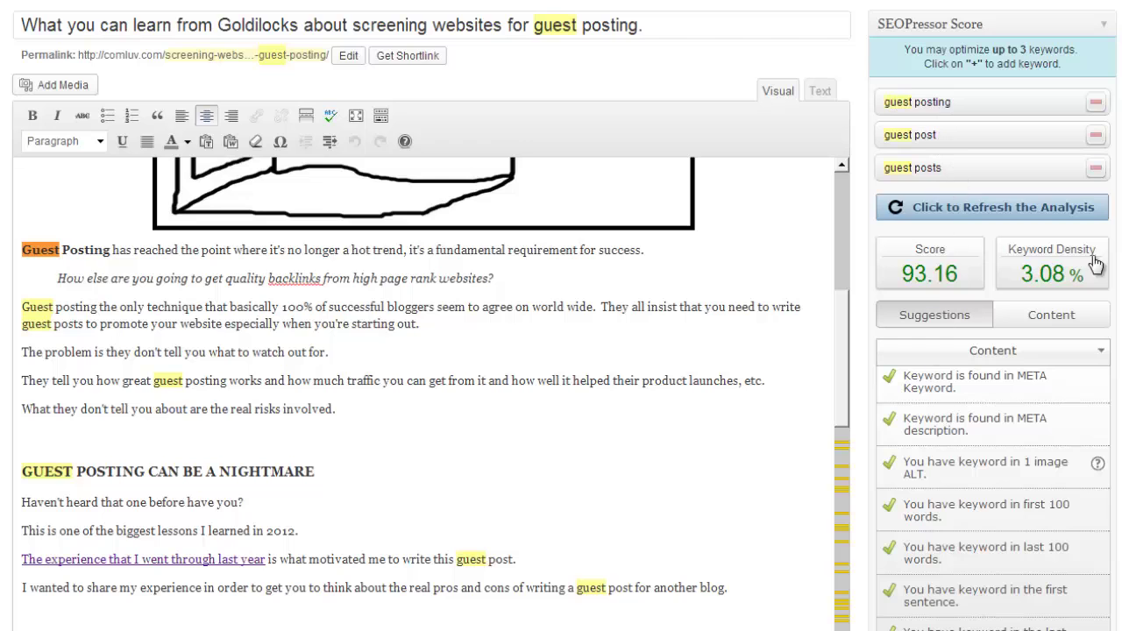
scroll(561, 316, down, 1)
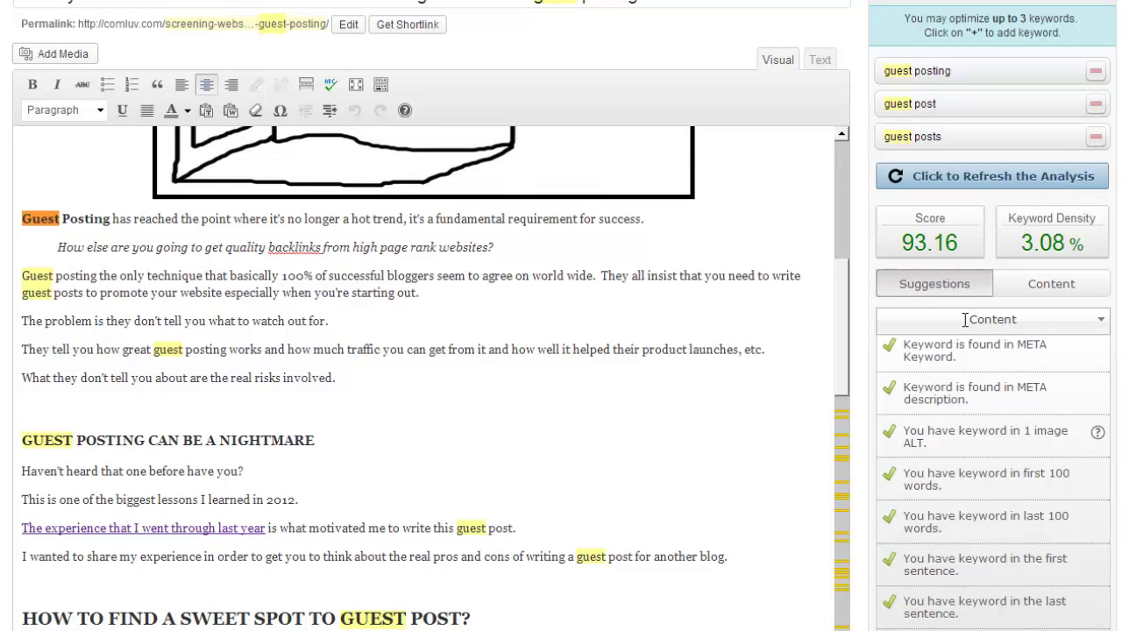
click(1071, 327)
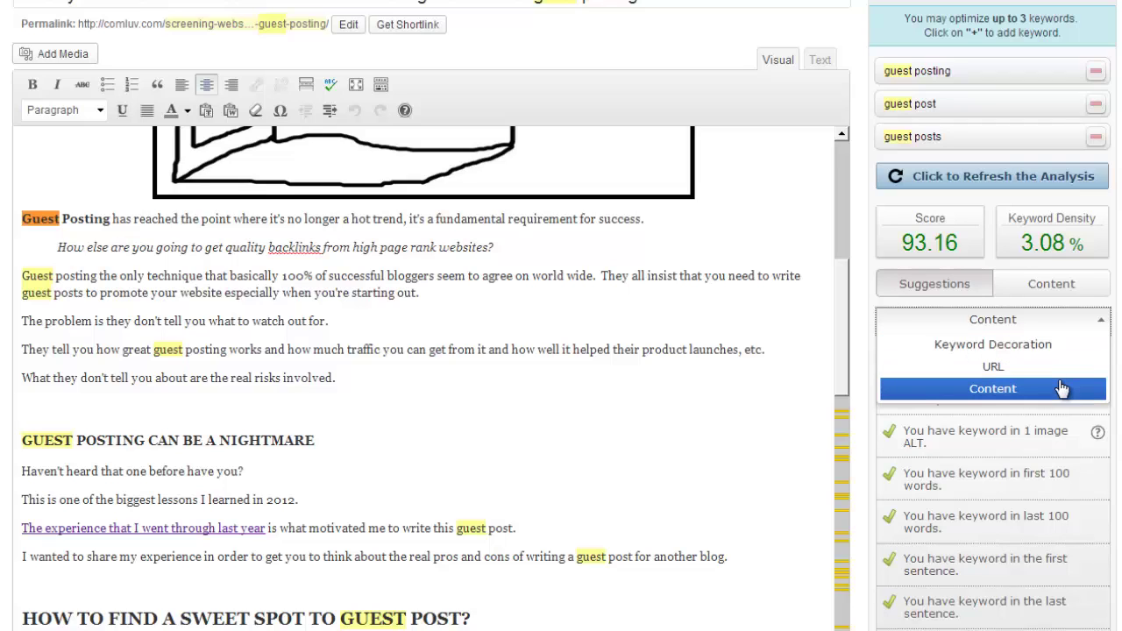
click(953, 351)
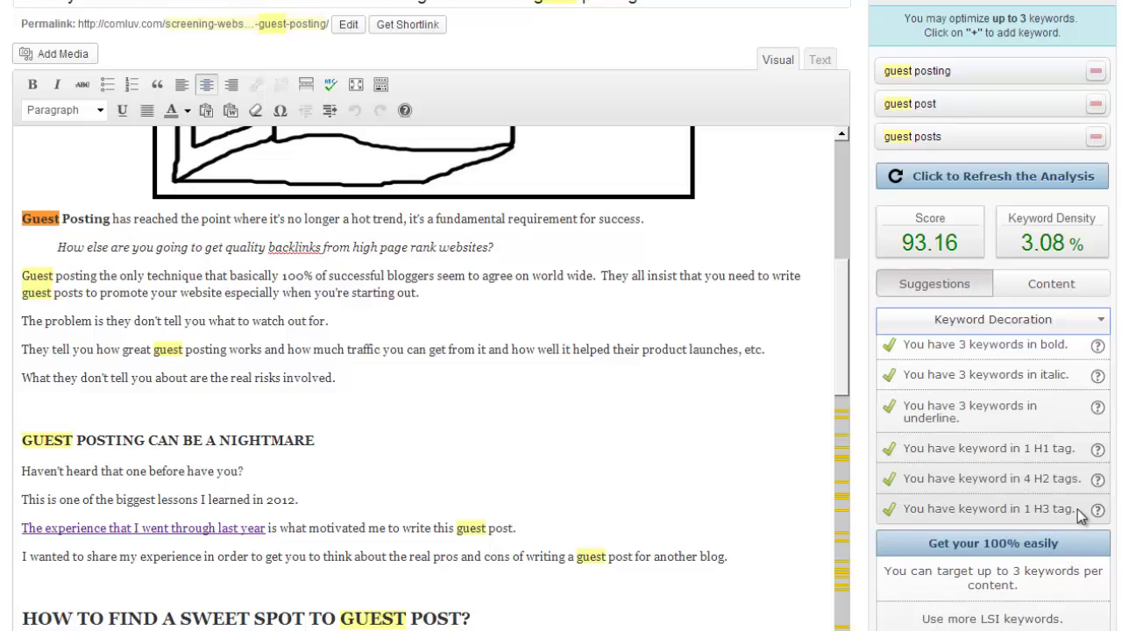
drag(1077, 510, 901, 505)
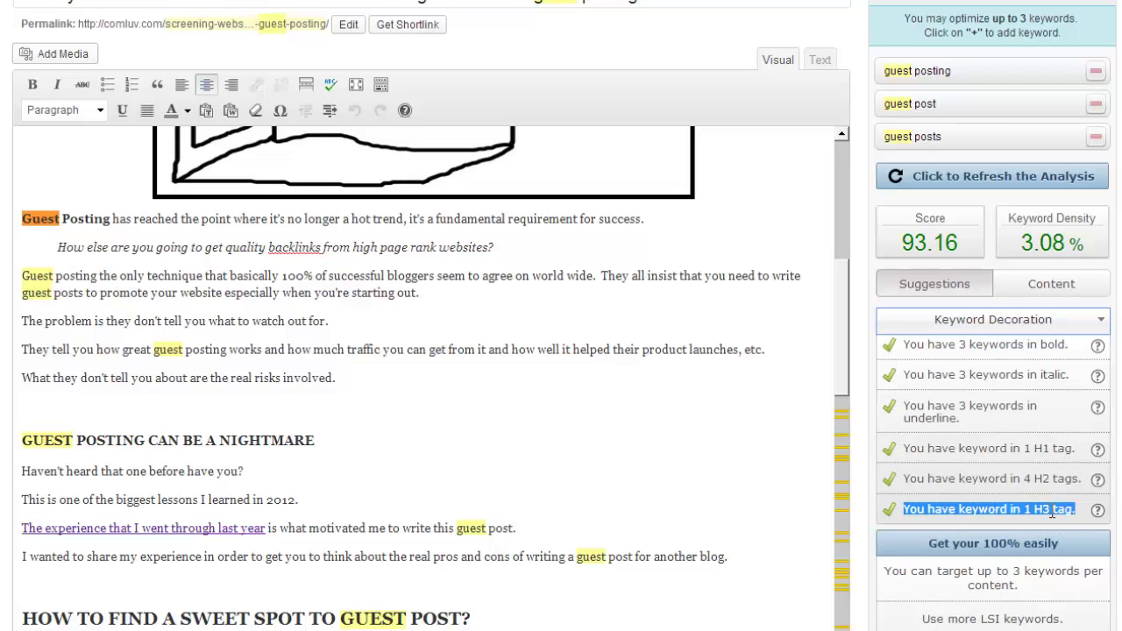
Switch the SEOPressor suggestions to URL and check the item on keywords in internal link anchor text.
click(1027, 319)
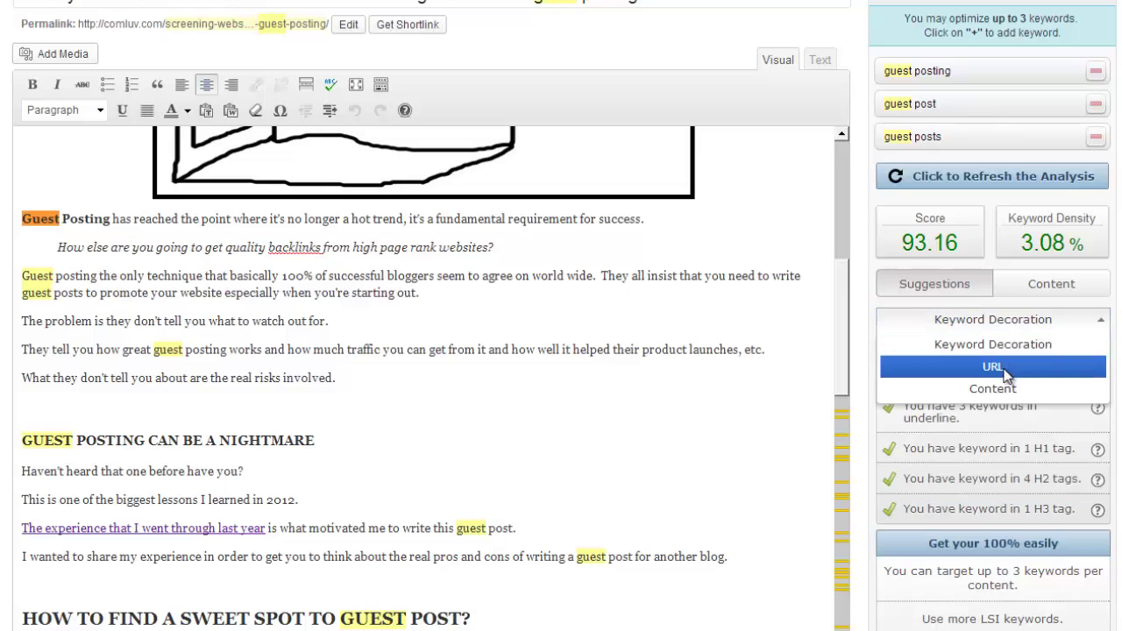
click(1008, 367)
drag(975, 357, 903, 337)
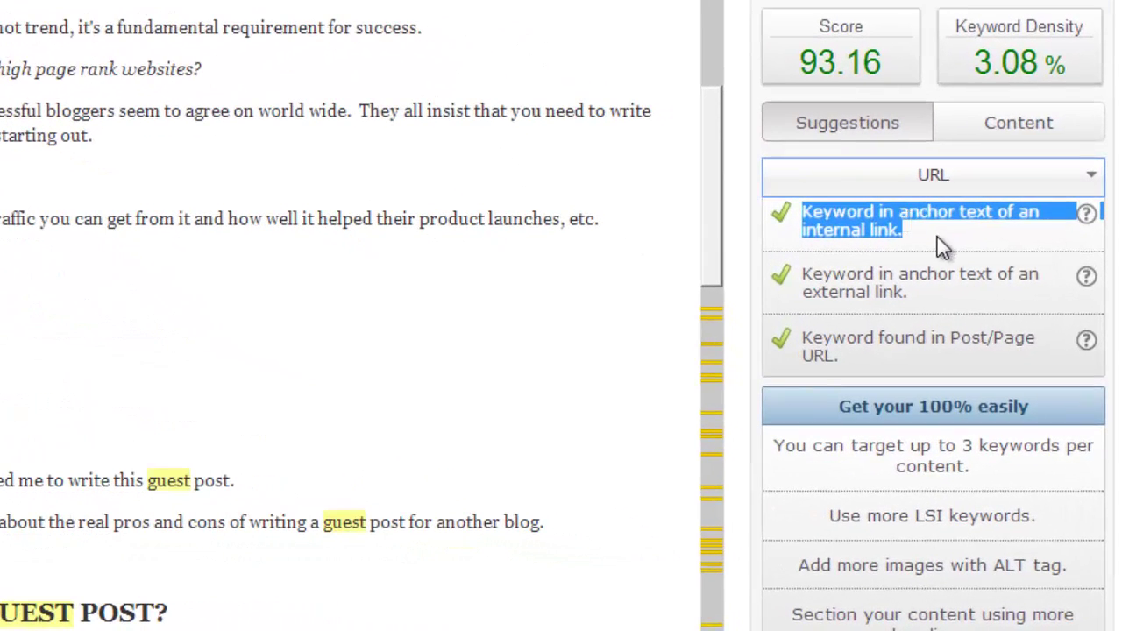
click(1002, 229)
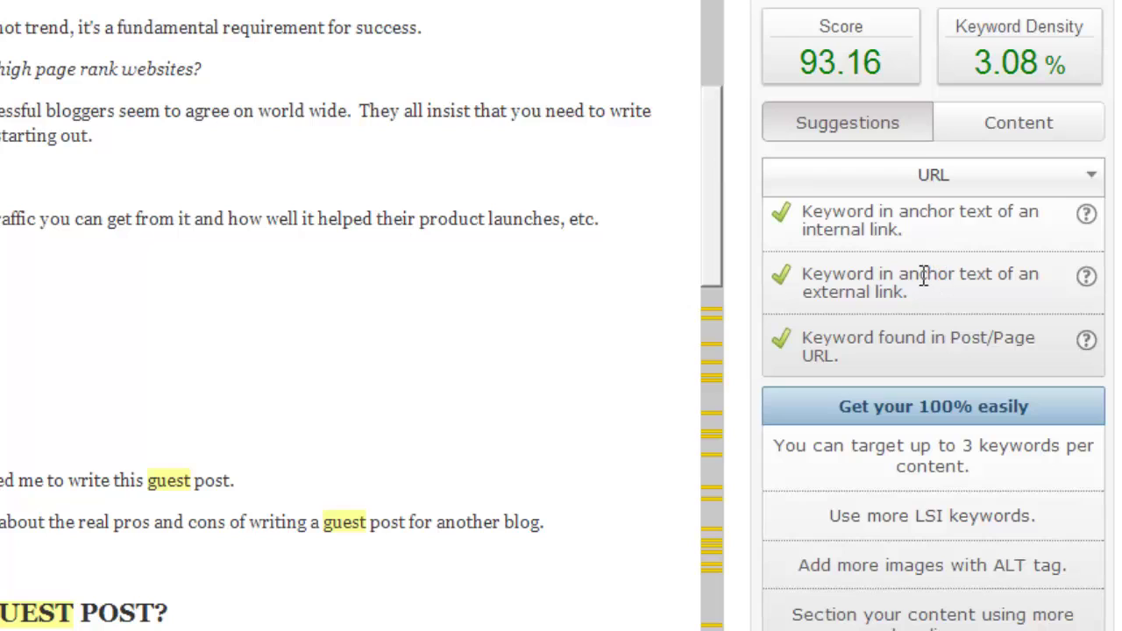
drag(805, 212, 920, 247)
click(921, 247)
Switch the suggestions to Content and check the first 100 words, last 100 words and LSI keyword items.
click(1076, 189)
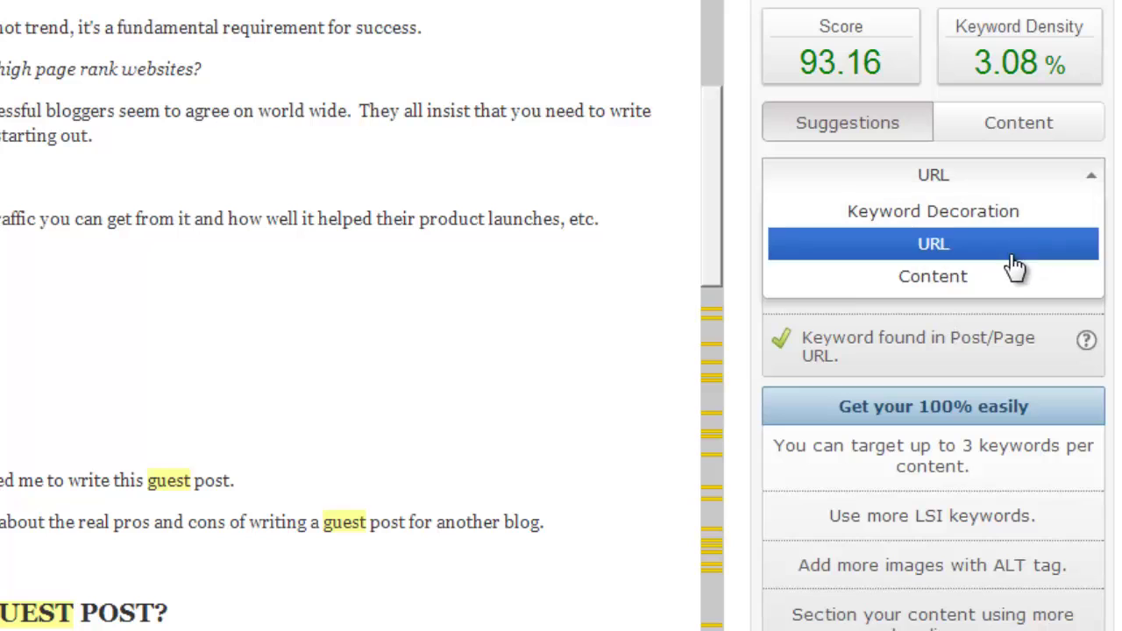
click(873, 279)
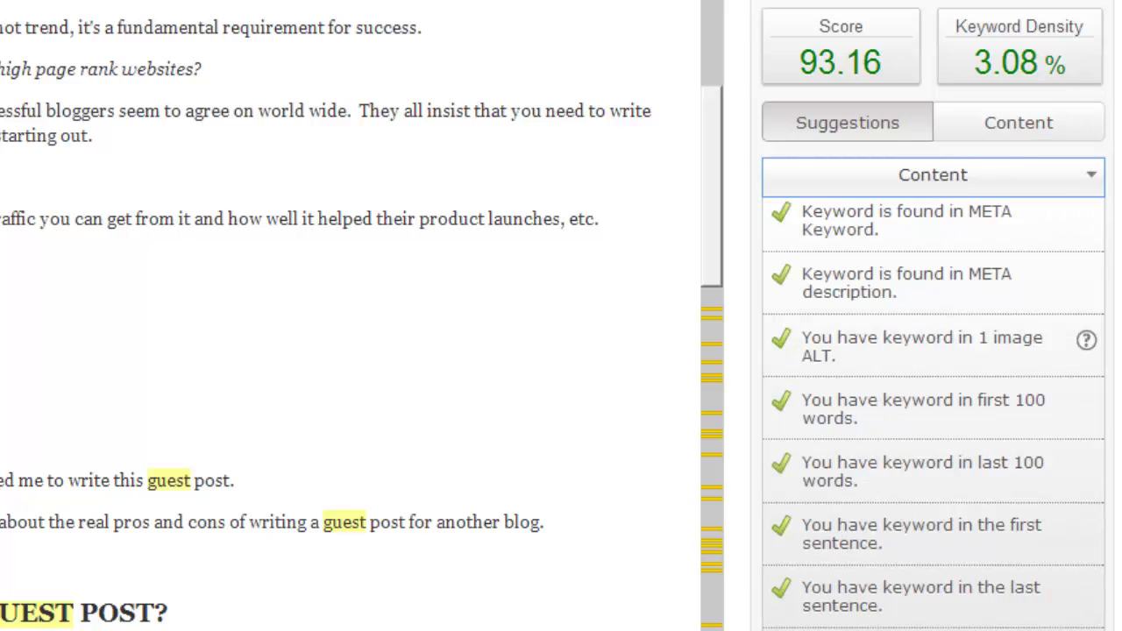
scroll(561, 315, down, 3)
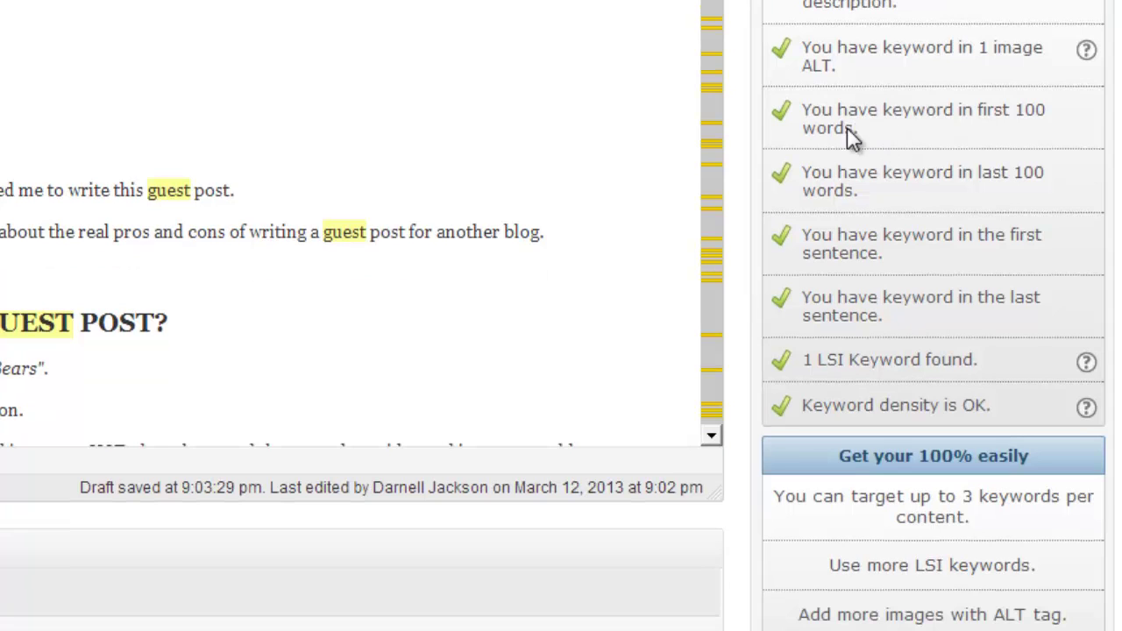
triple_click(798, 117)
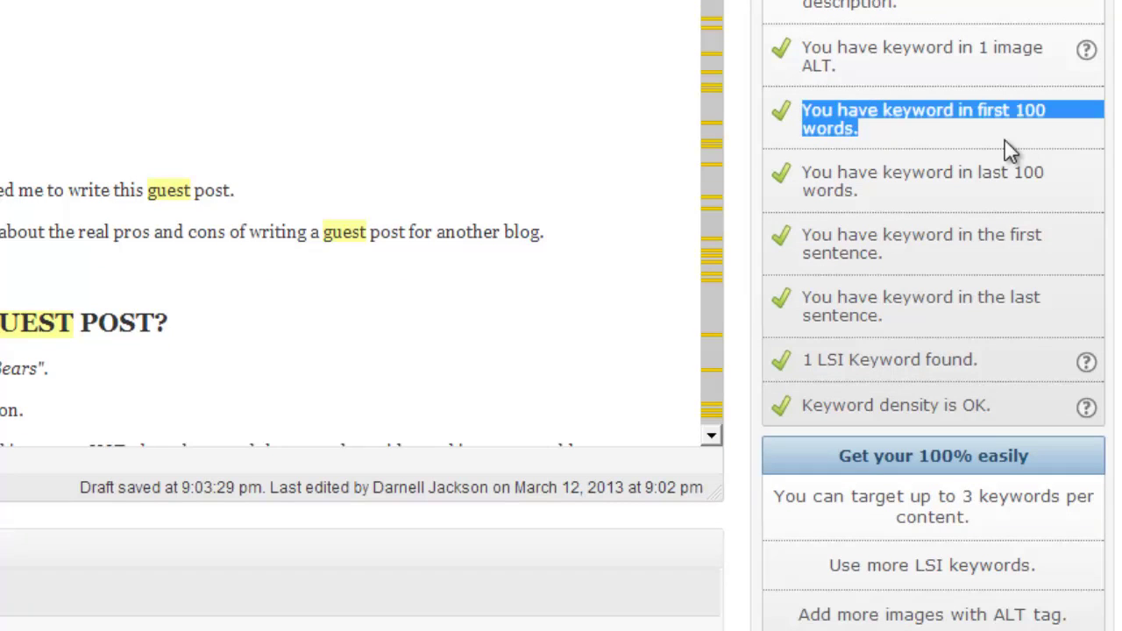
triple_click(839, 180)
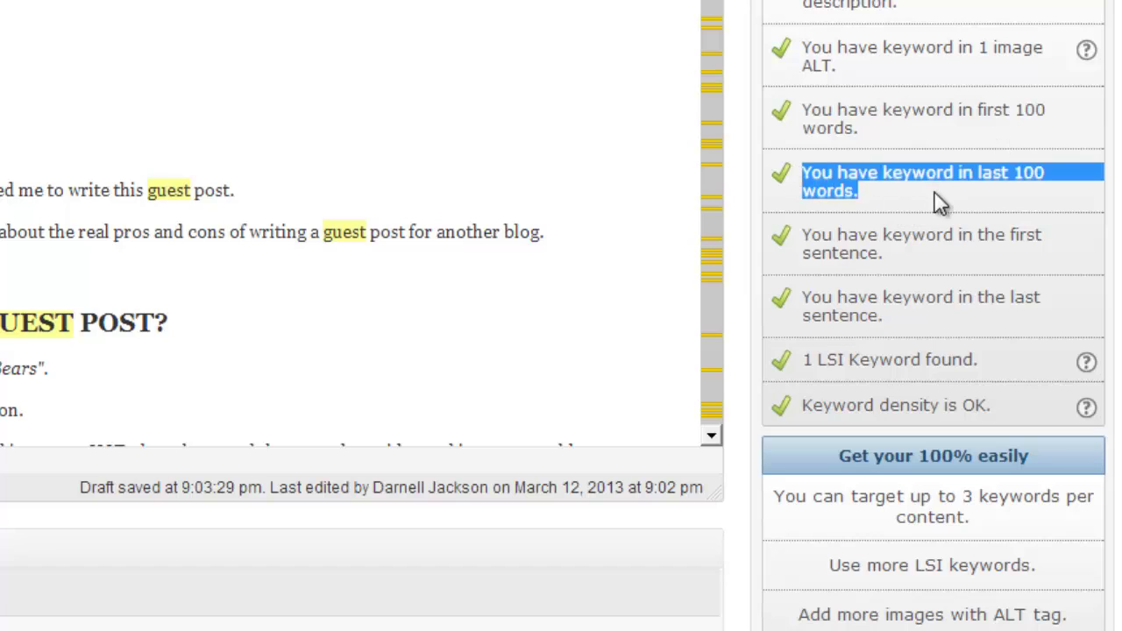
click(941, 275)
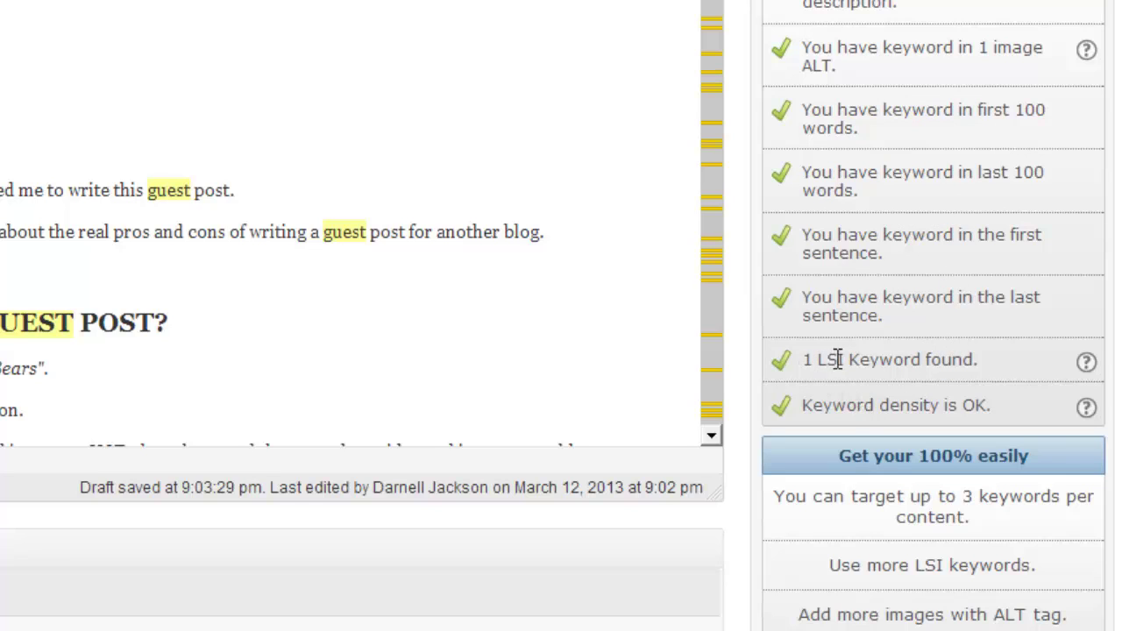
drag(802, 360, 1006, 357)
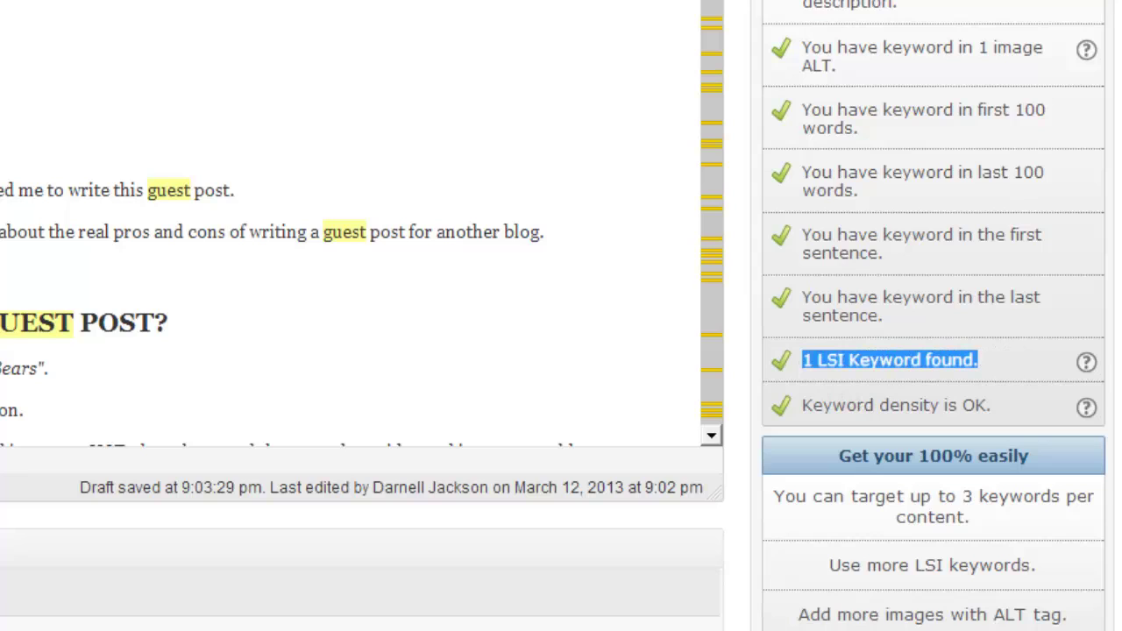
Show SEOPressor's LSI content ideas for guest posting and check the Guest Posting Service phrase.
click(1045, 91)
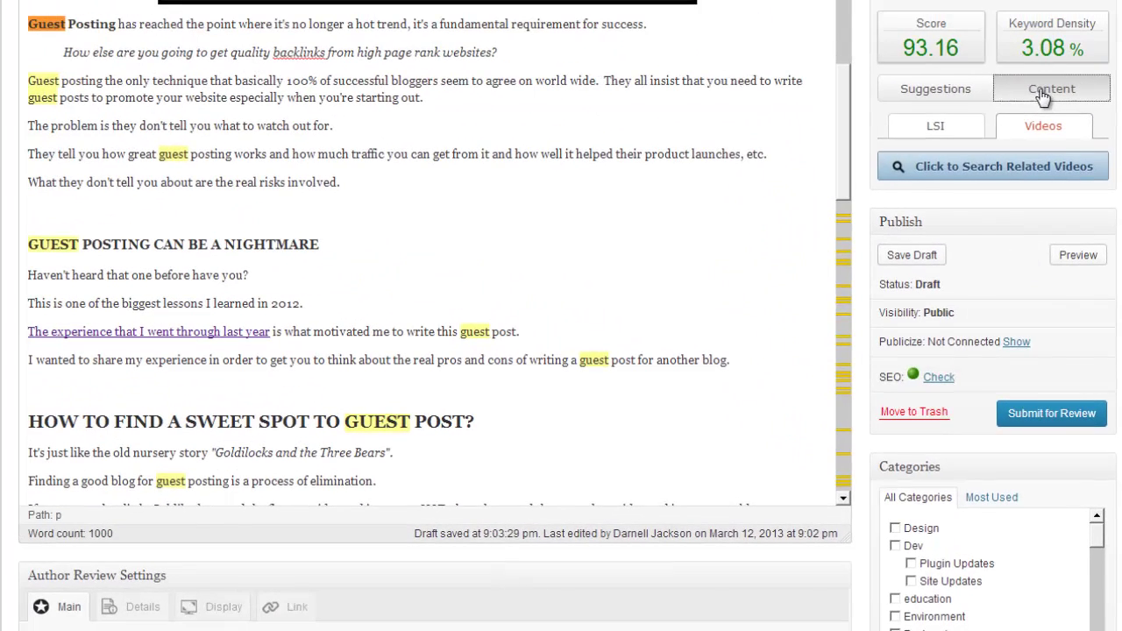
click(935, 131)
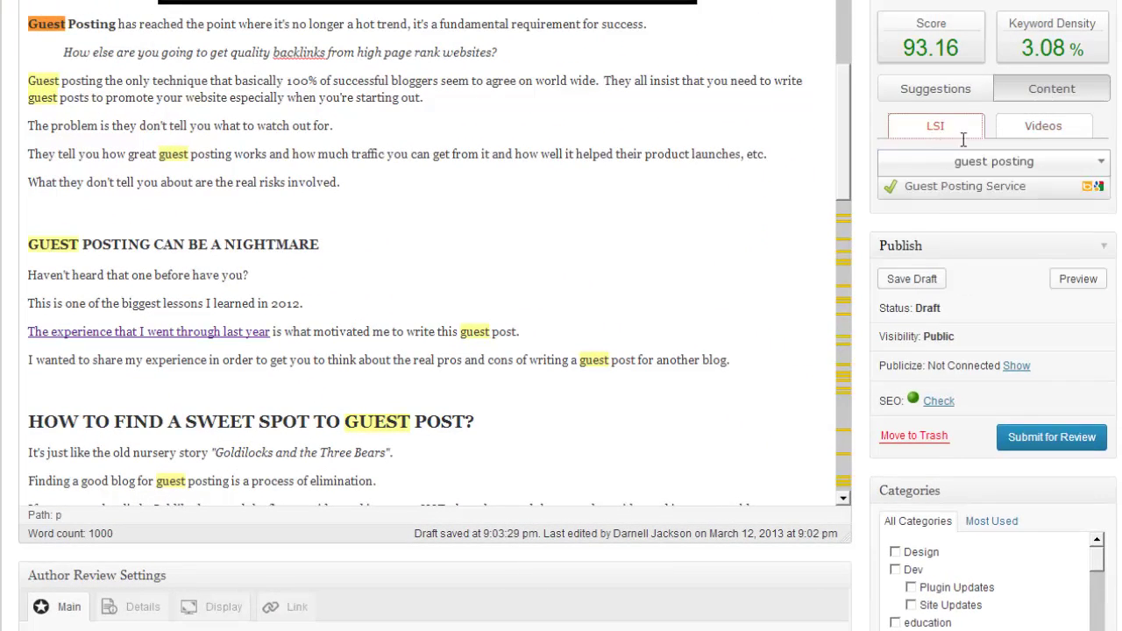
mouse_move(925, 184)
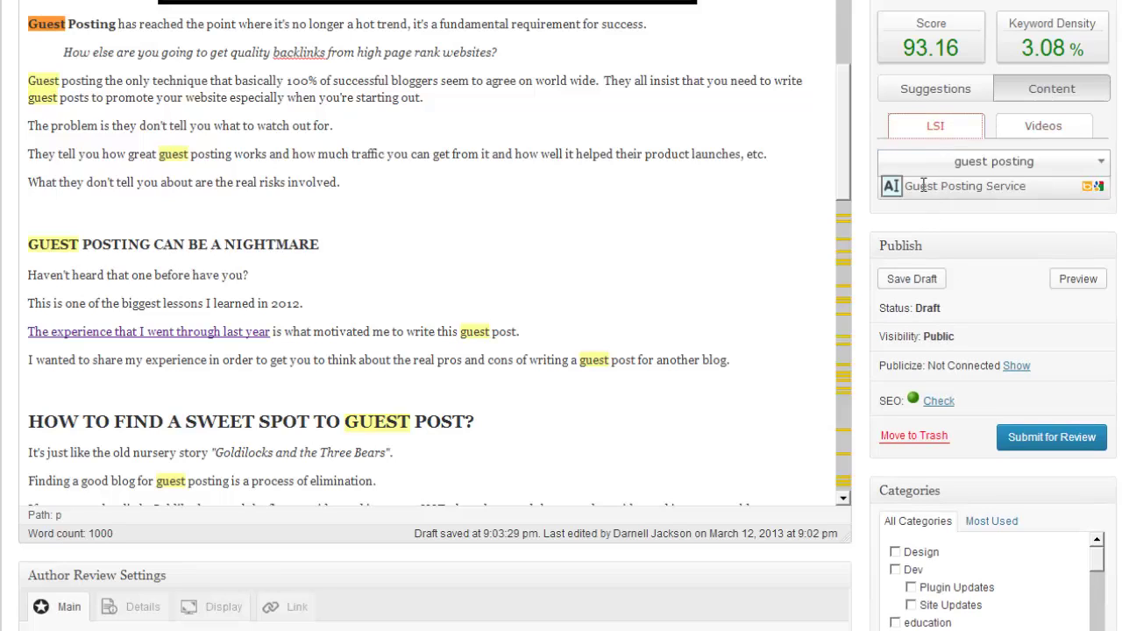
drag(906, 186, 1030, 189)
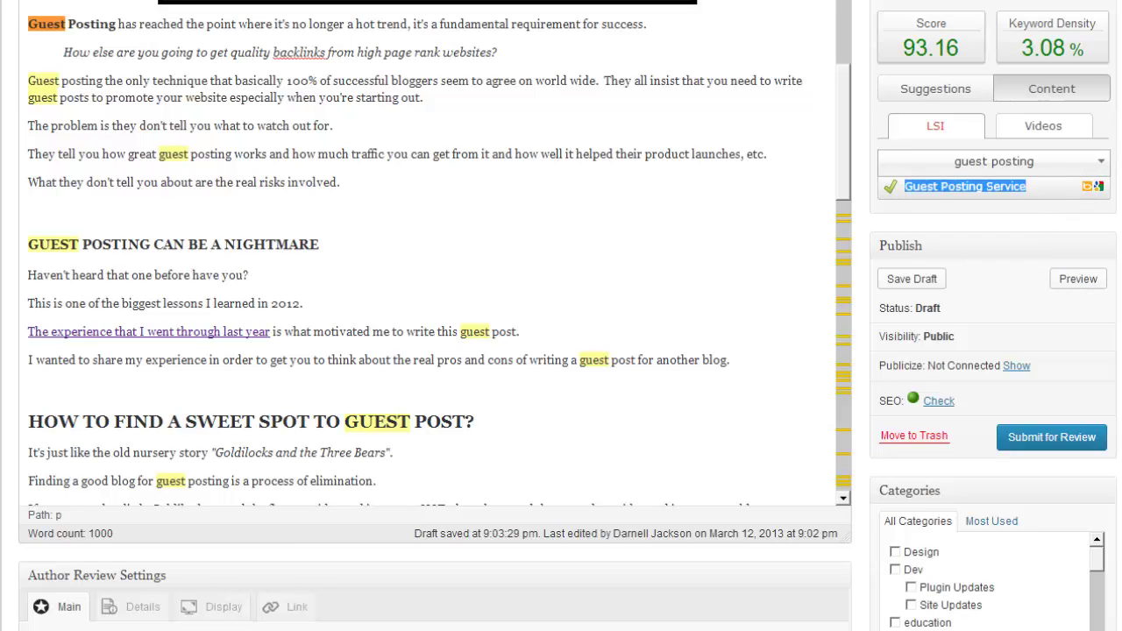
Check the post's overall SEOPressor score.
scroll(561, 316, up, 3)
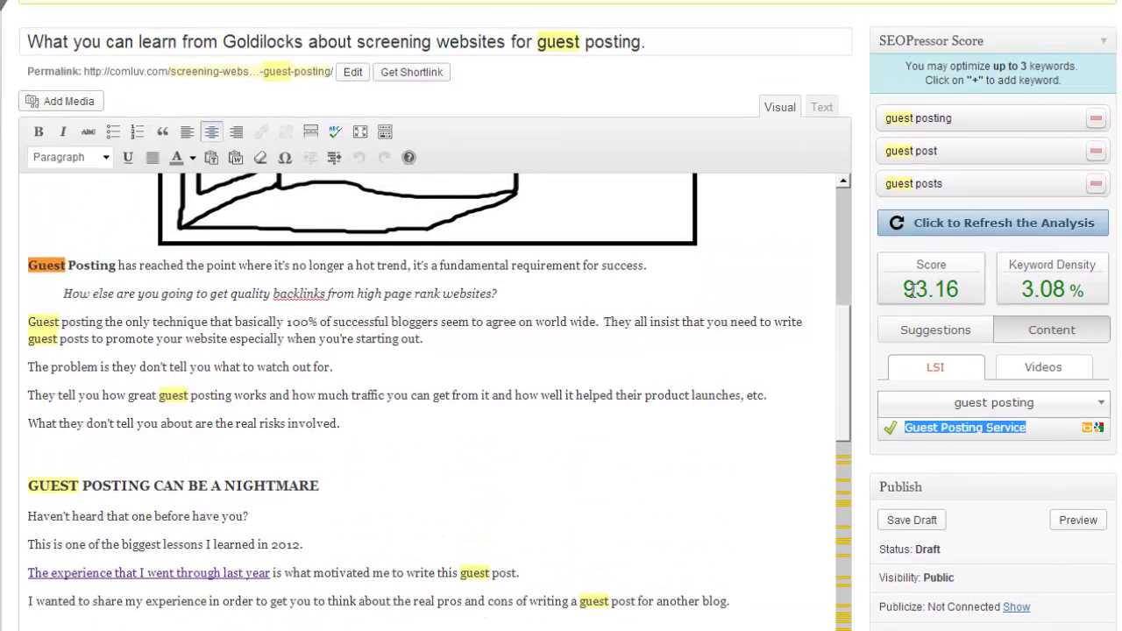
drag(905, 296, 963, 294)
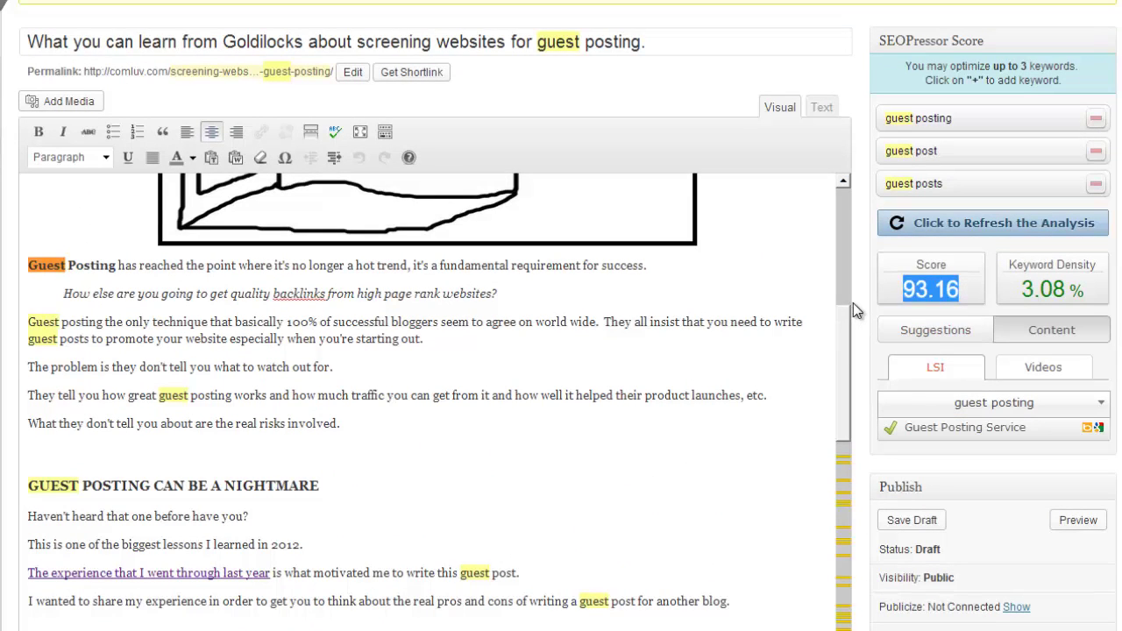
scroll(561, 350, down, 1)
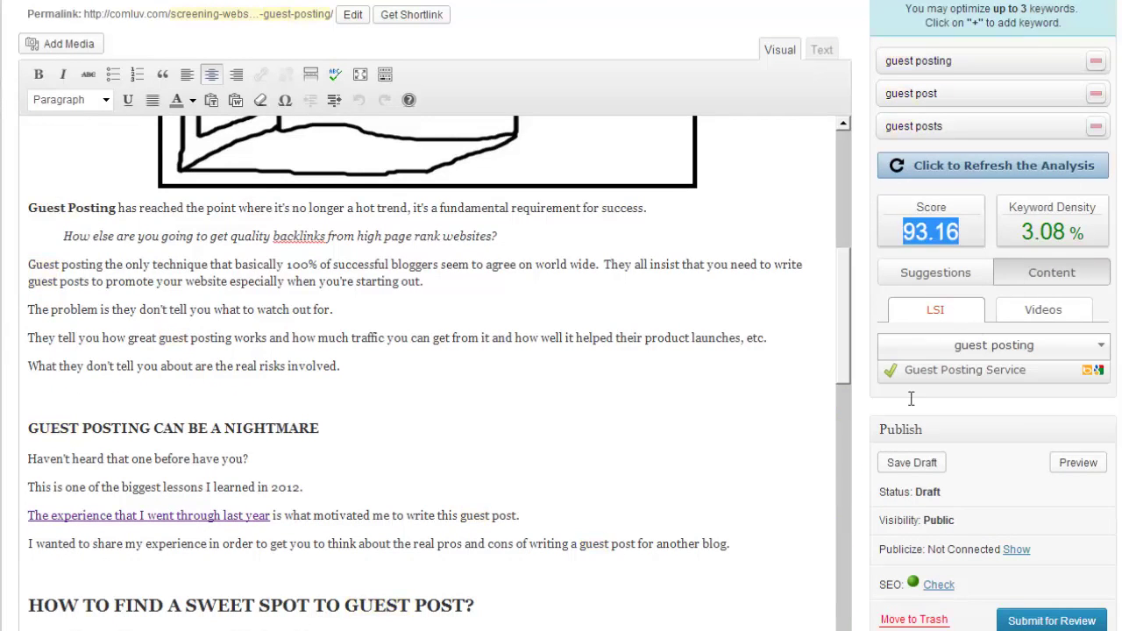
Review the post body from the cartoon to the section headings, along with its target keywords and publishing settings.
click(687, 373)
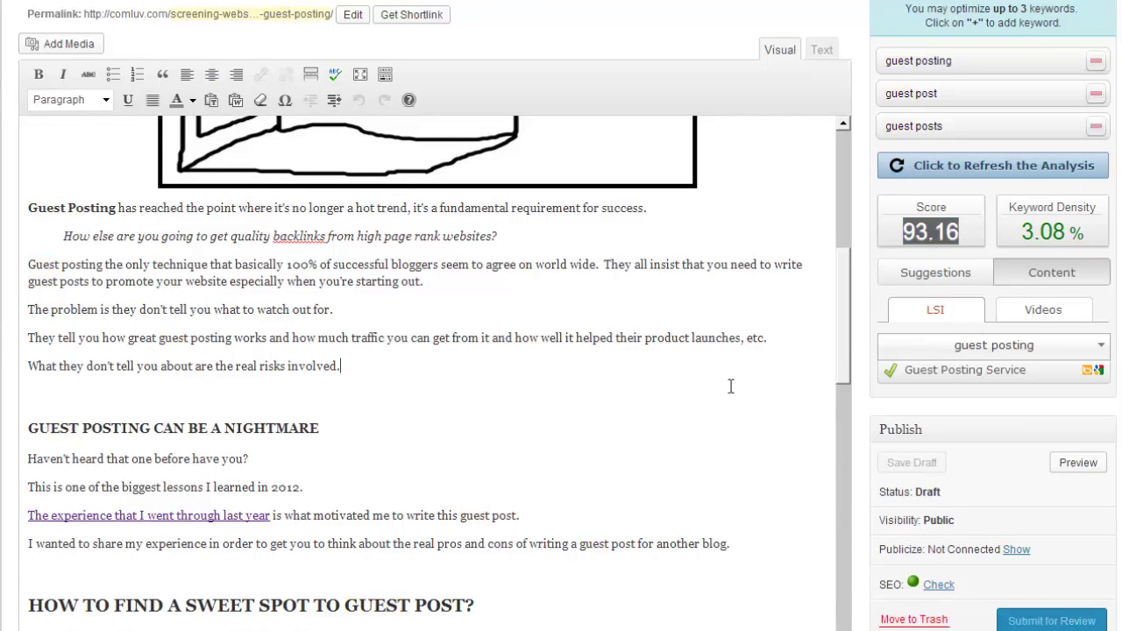
drag(838, 302, 825, 369)
scroll(825, 369, down, 3)
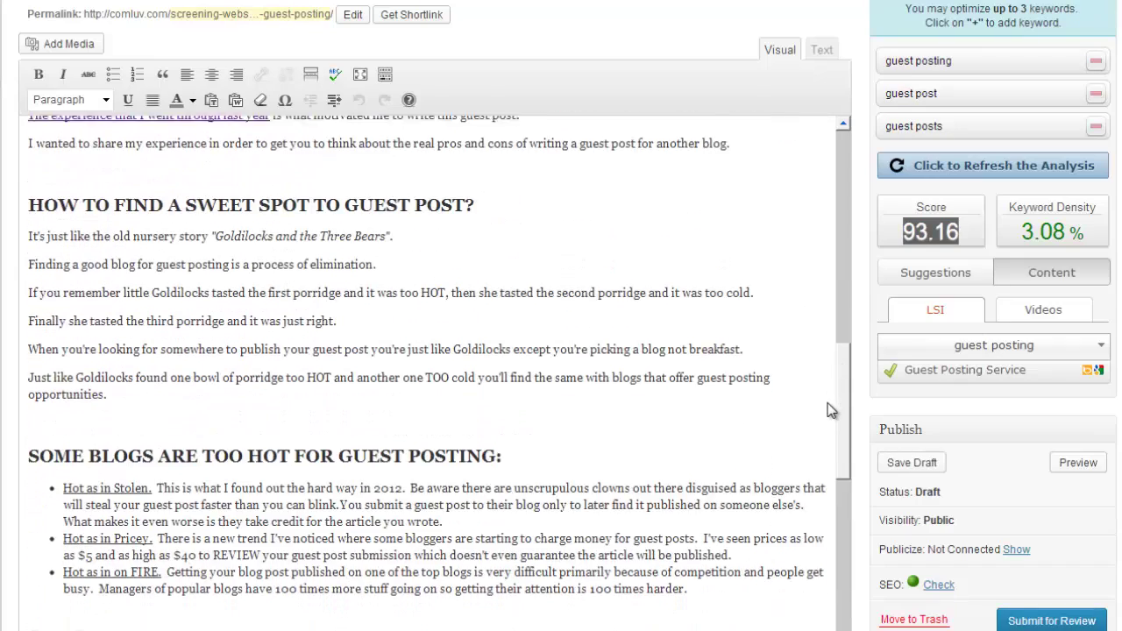
scroll(837, 279, up, 10)
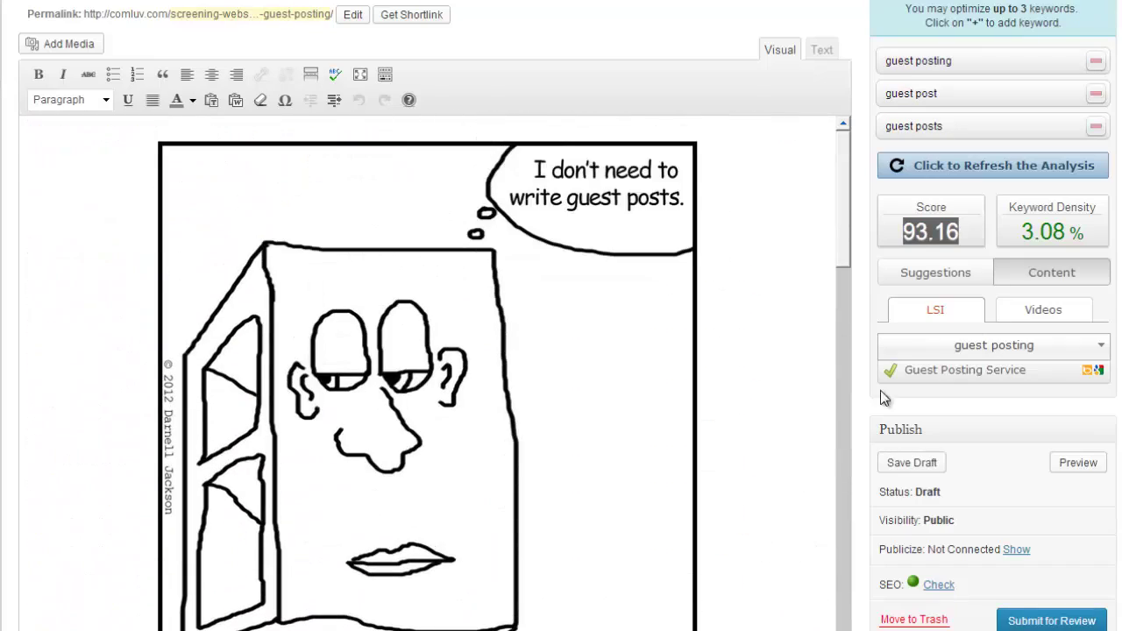
scroll(976, 35, up, 2)
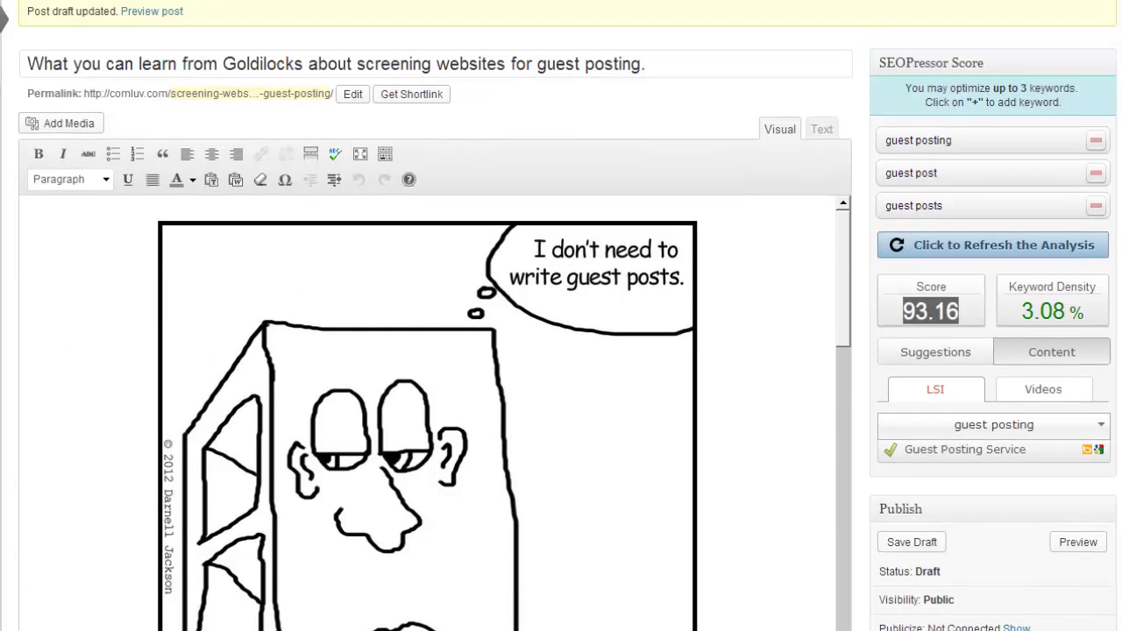
scroll(975, 35, down, 1)
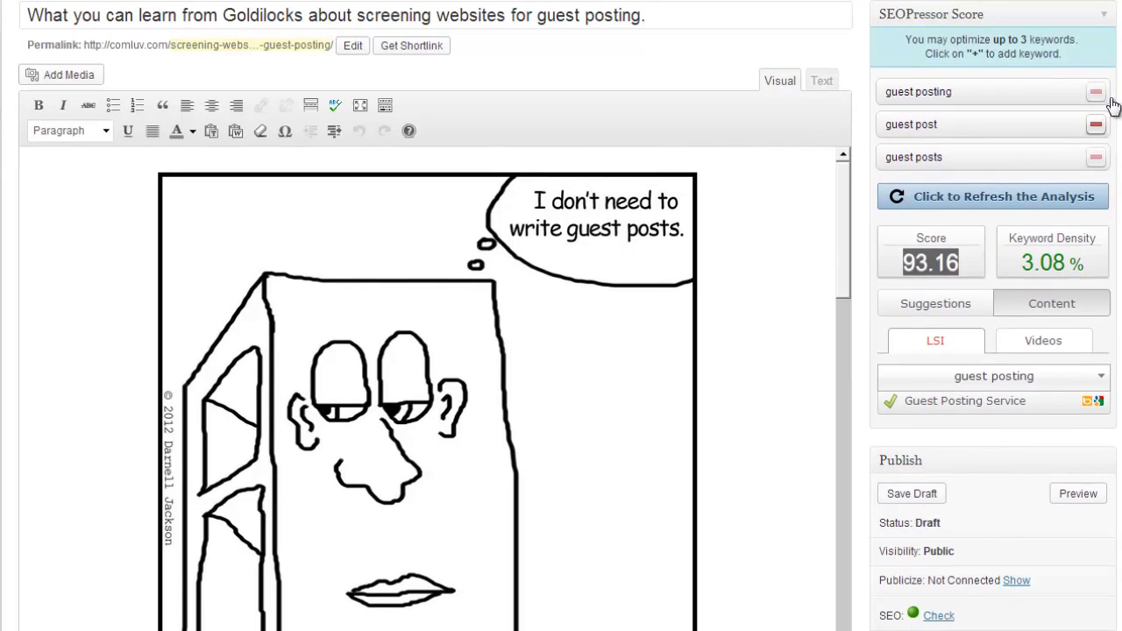
scroll(561, 315, down, 2)
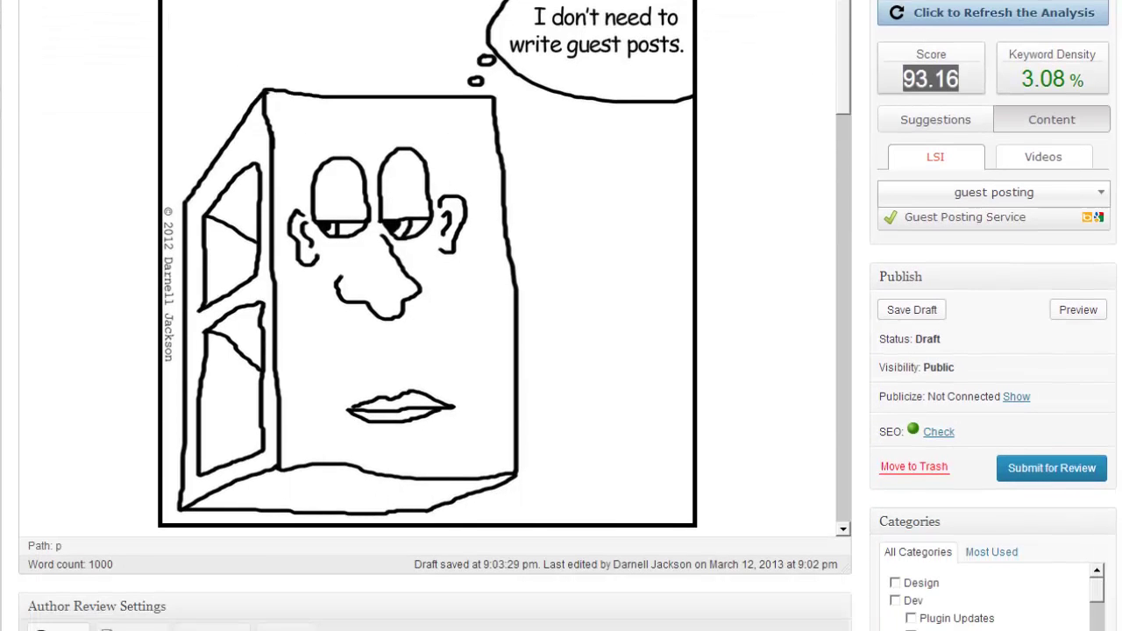
scroll(562, 315, down, 2)
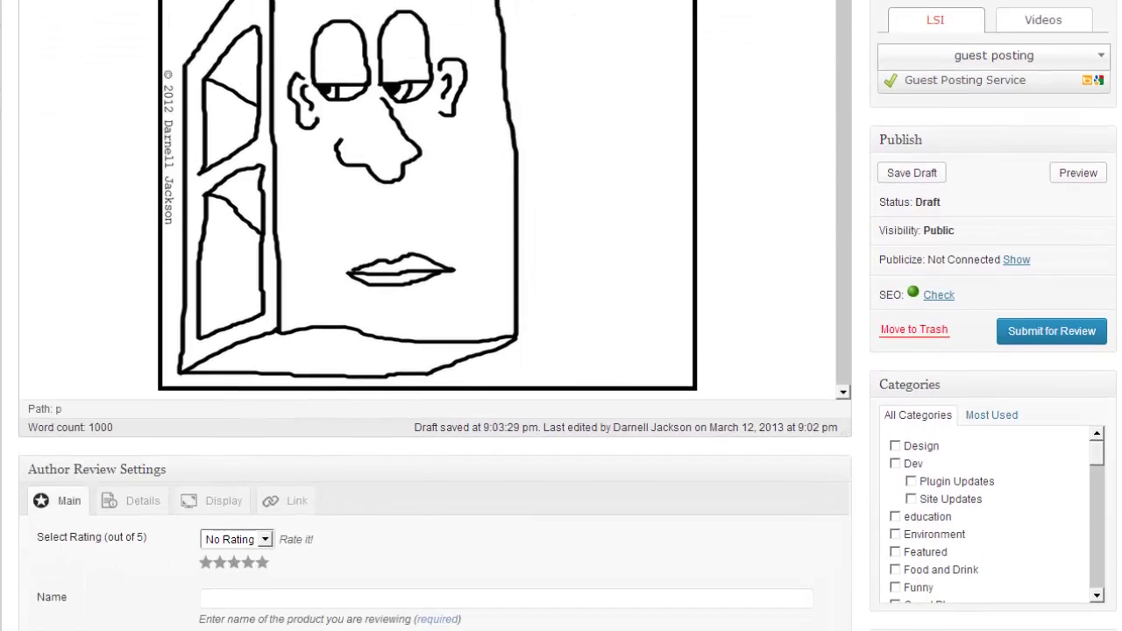
scroll(561, 316, up, 3)
scroll(561, 351, down, 1)
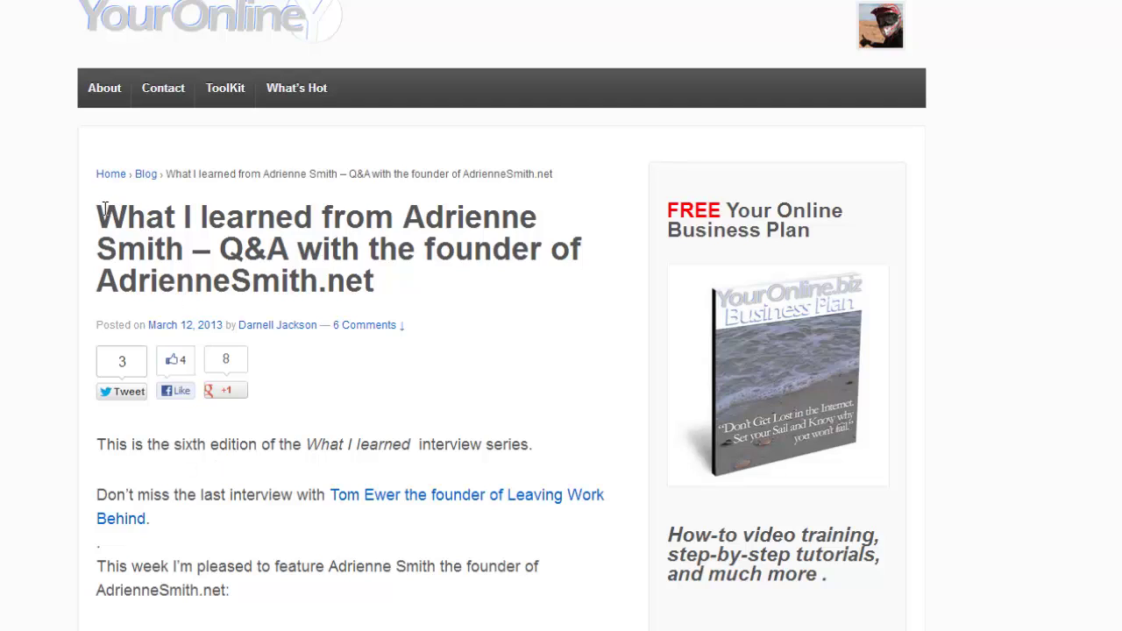
Examine the published Q&A interview post on the YourOnline blog, including its title keyword, site stats and interview answers.
drag(98, 215, 186, 242)
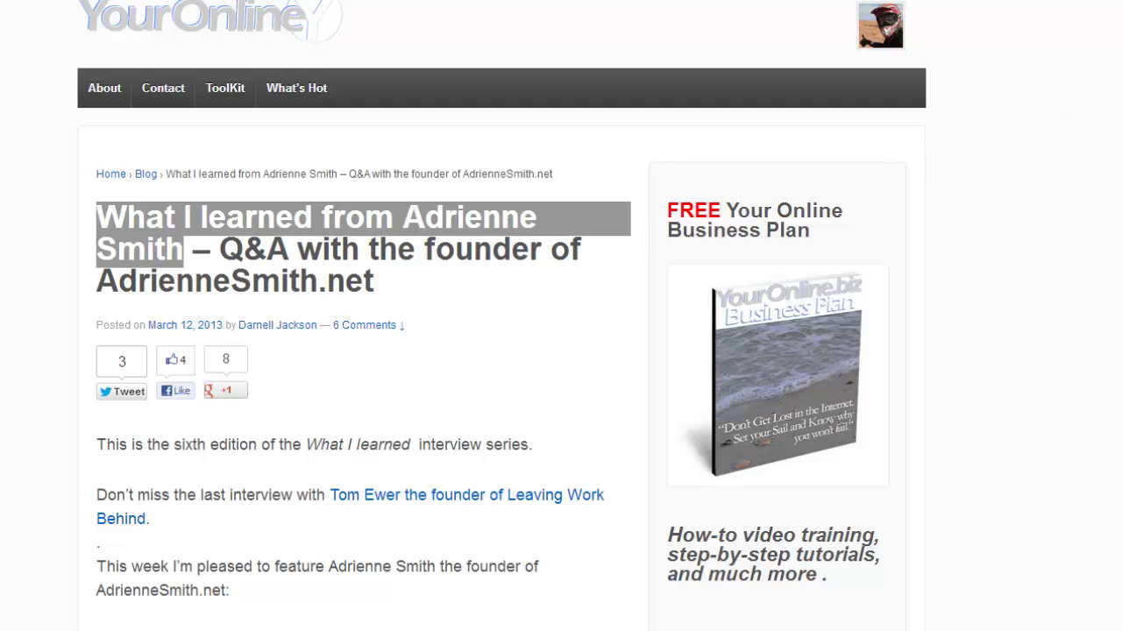
scroll(503, 315, down, 4)
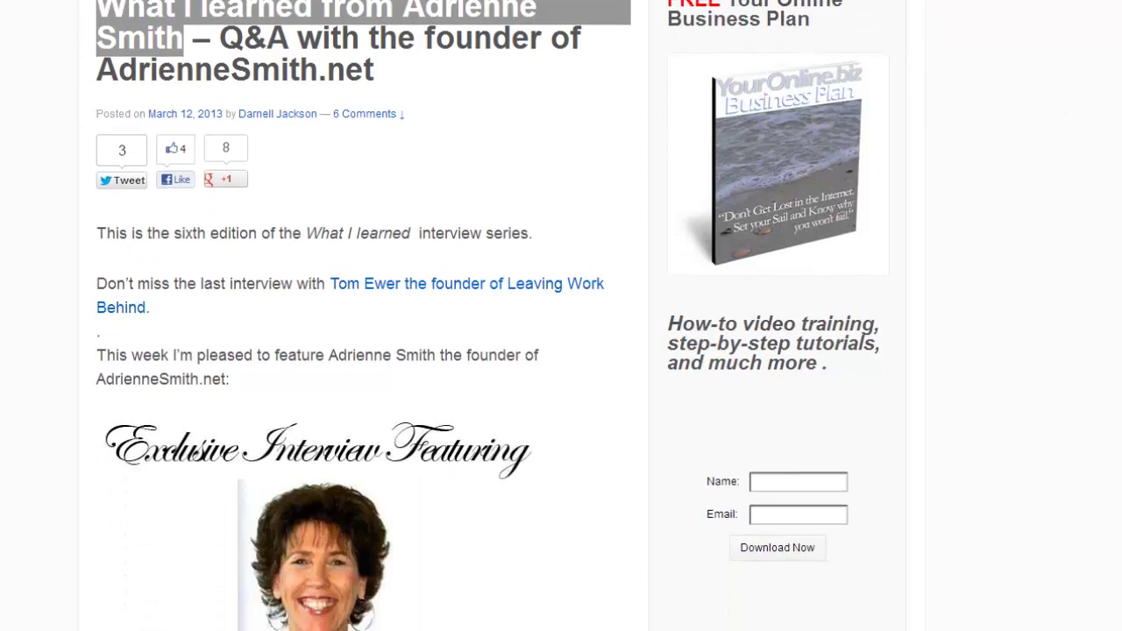
scroll(561, 315, down, 3)
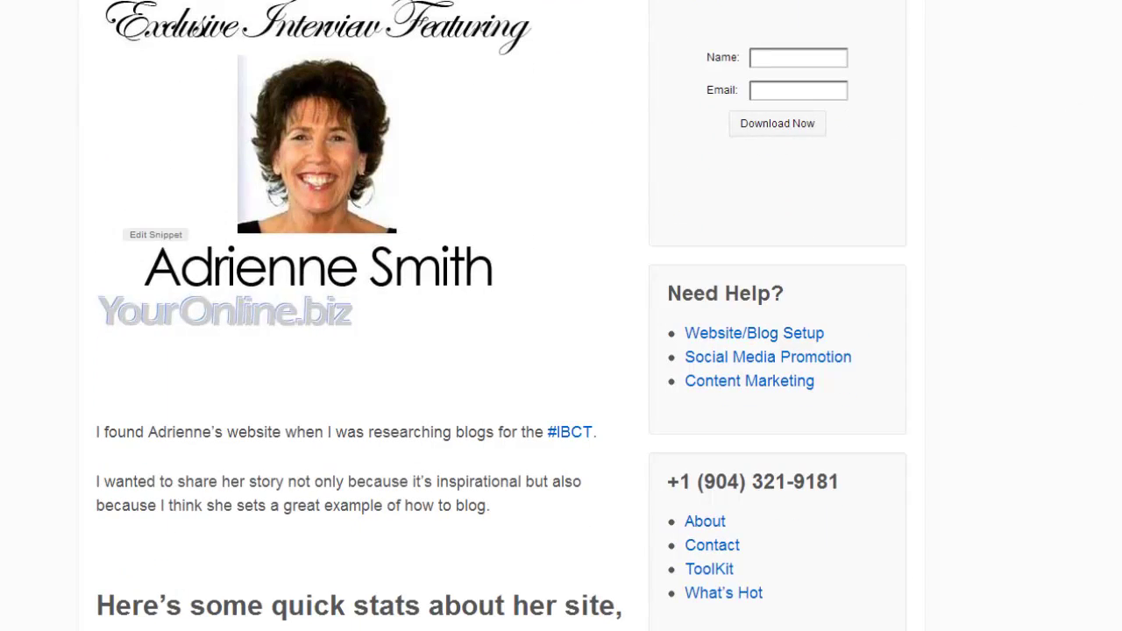
scroll(561, 316, down, 15)
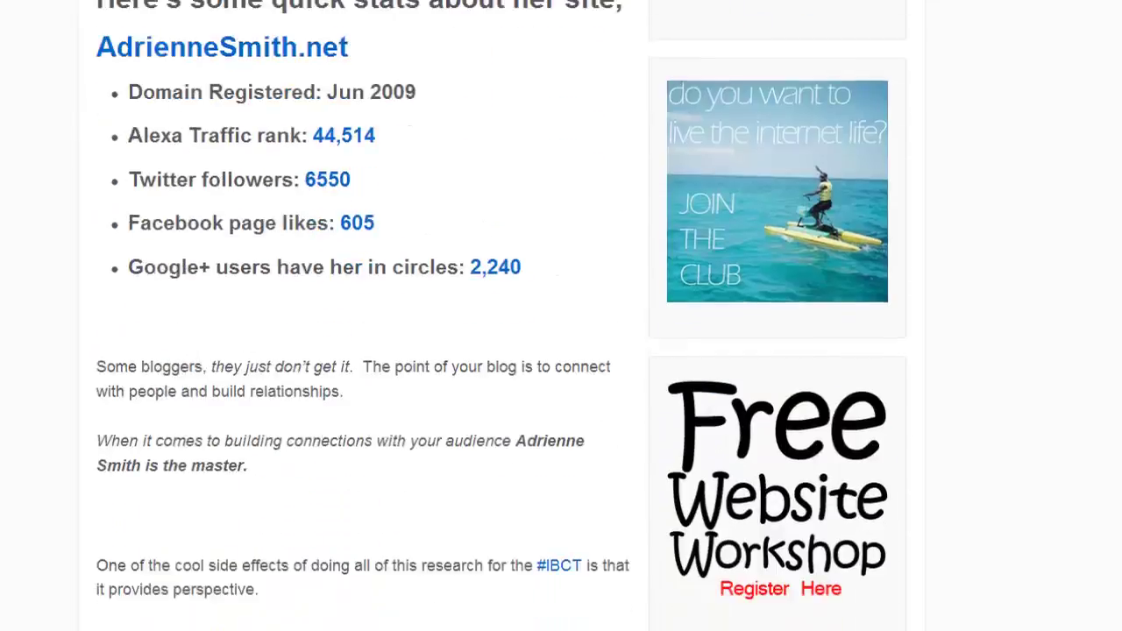
scroll(1001, 234, down, 15)
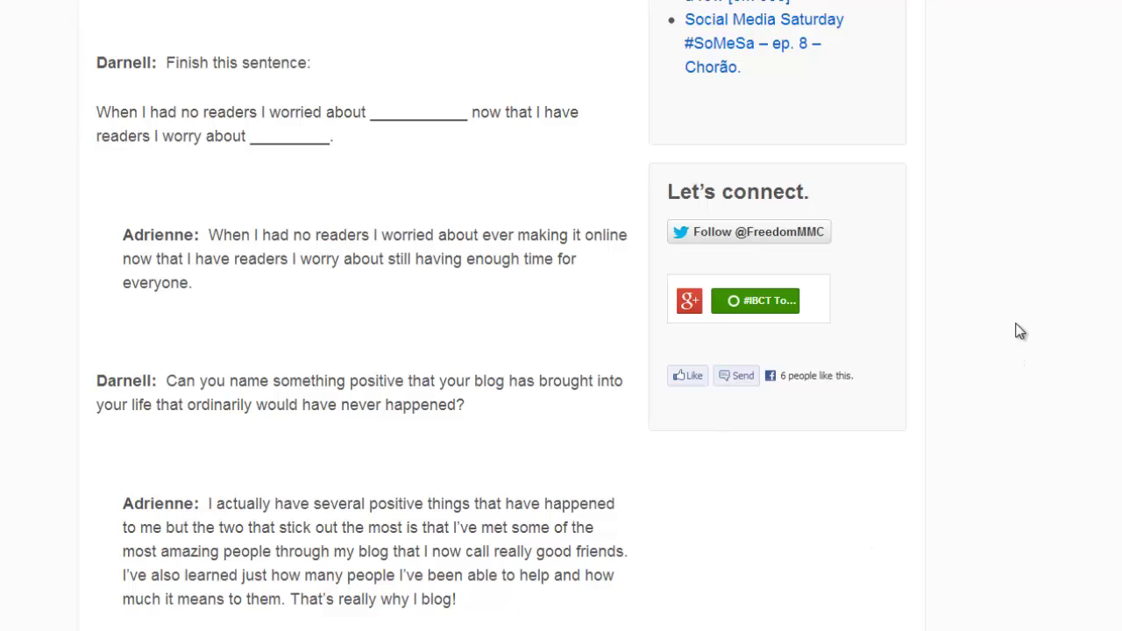
scroll(1111, 268, up, 20)
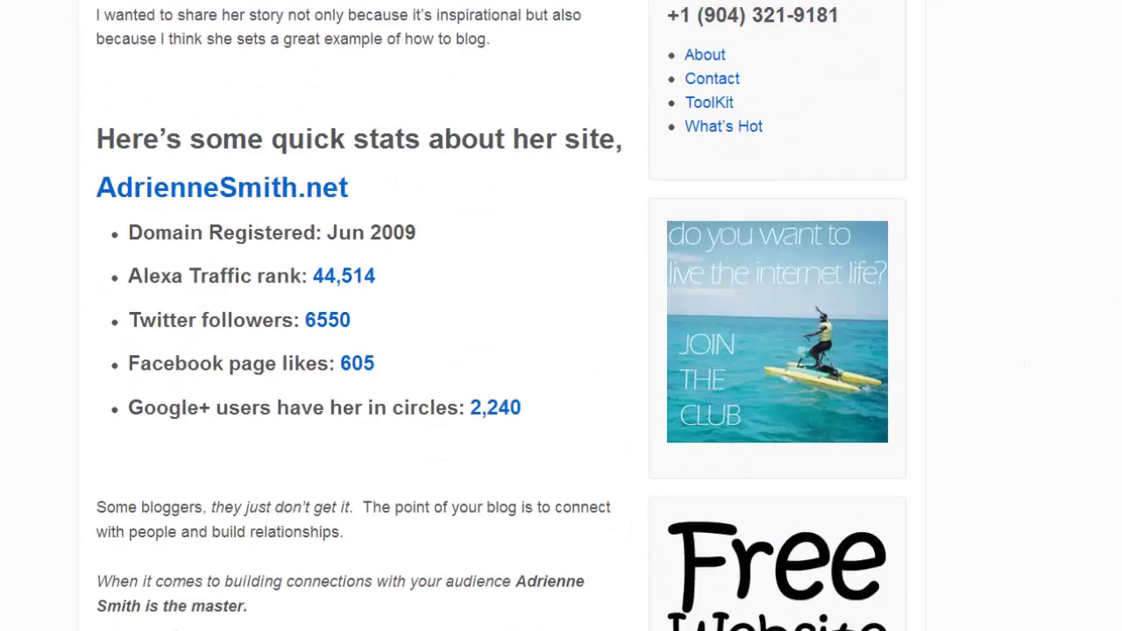